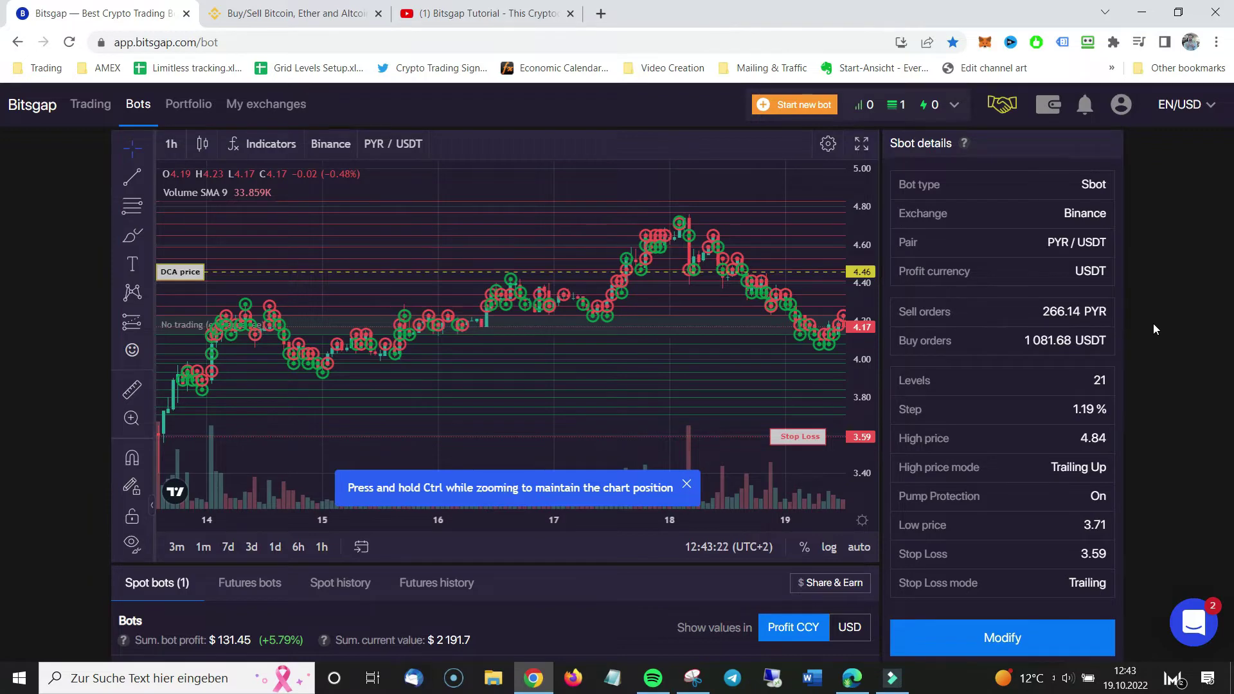
Open Manage plans in a new tab to see the Advanced plan active until 11 November 2022.
{"action": "scroll", "coordinate": [1154, 323], "scroll_direction": "down", "scroll_amount": 3}
{"action": "scroll", "coordinate": [1155, 323], "scroll_direction": "up", "scroll_amount": 3}
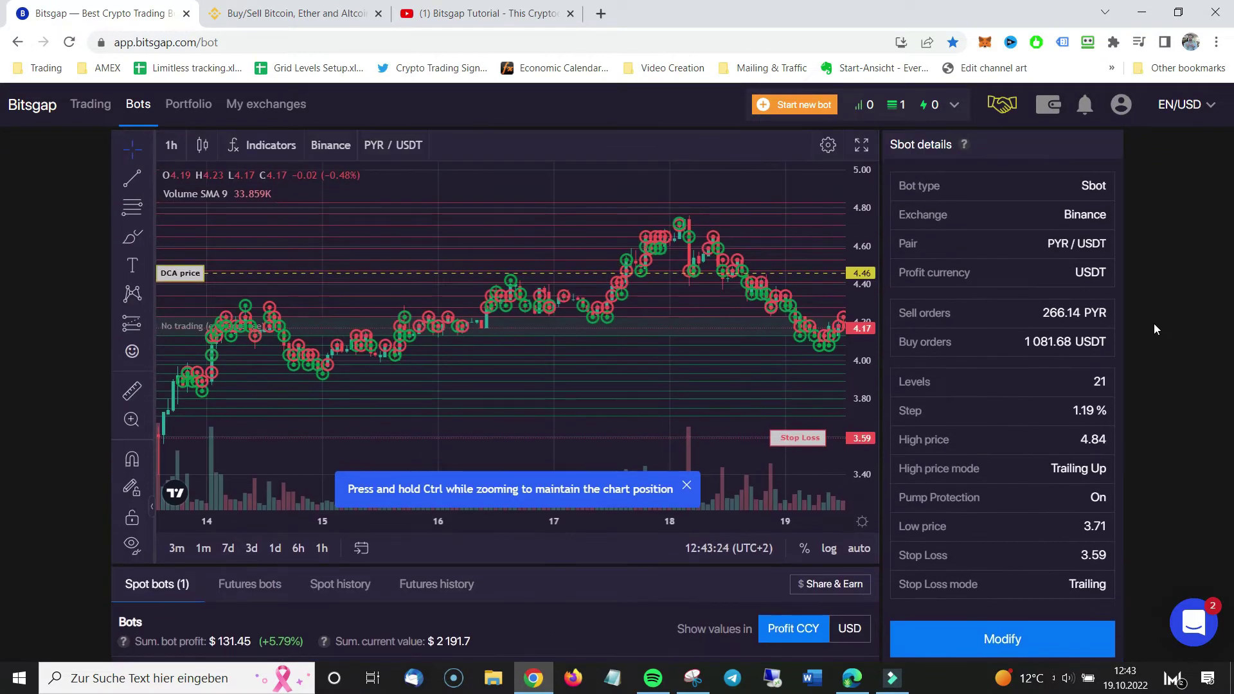
{"action": "left_click", "coordinate": [1122, 115]}
{"action": "right_click", "coordinate": [1030, 245]}
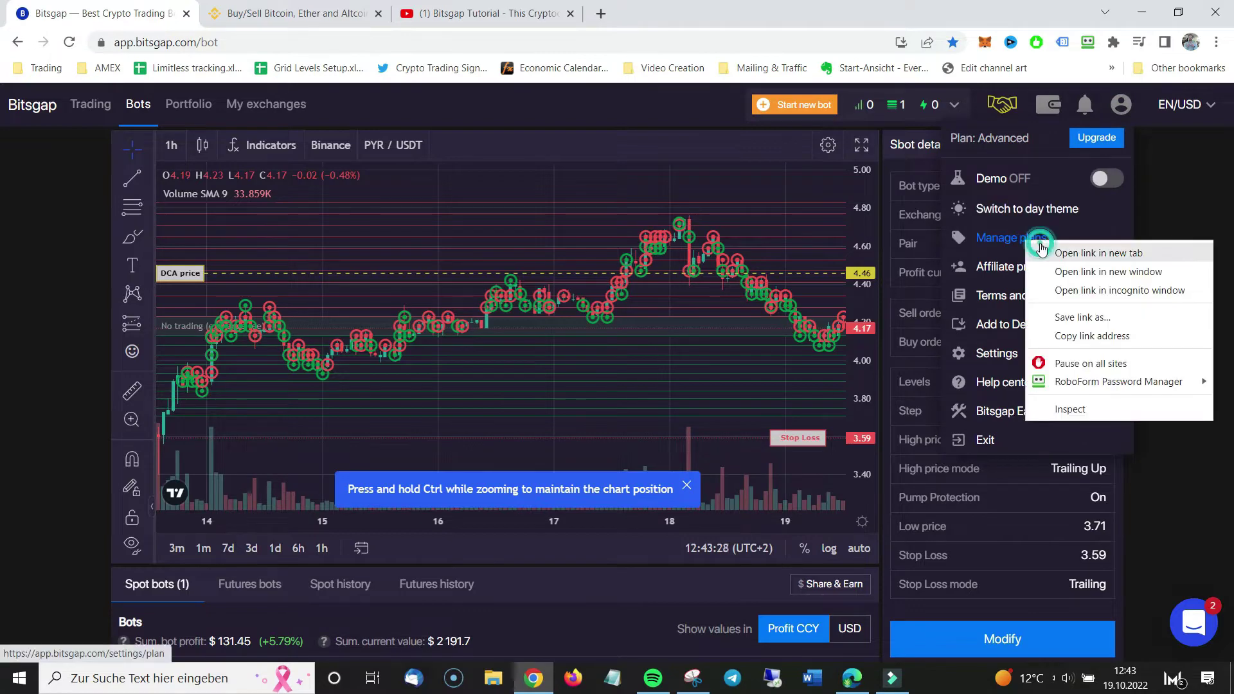
{"action": "left_click", "coordinate": [1054, 253]}
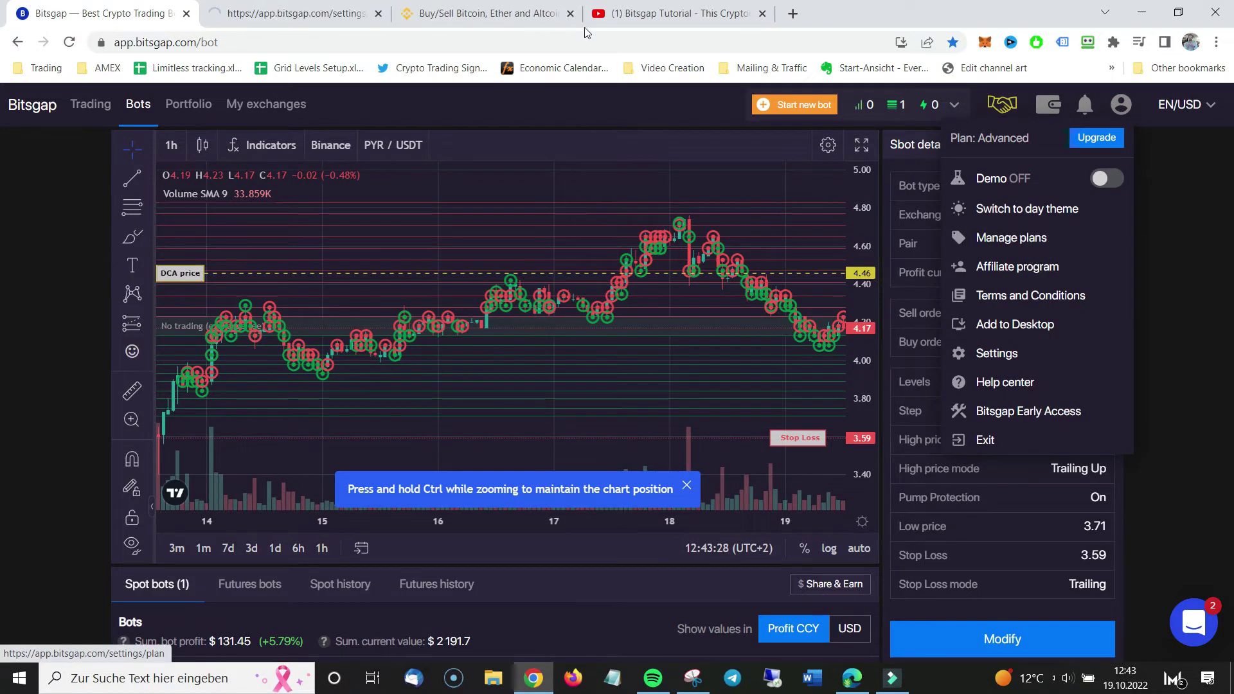
{"action": "left_click", "coordinate": [268, 16]}
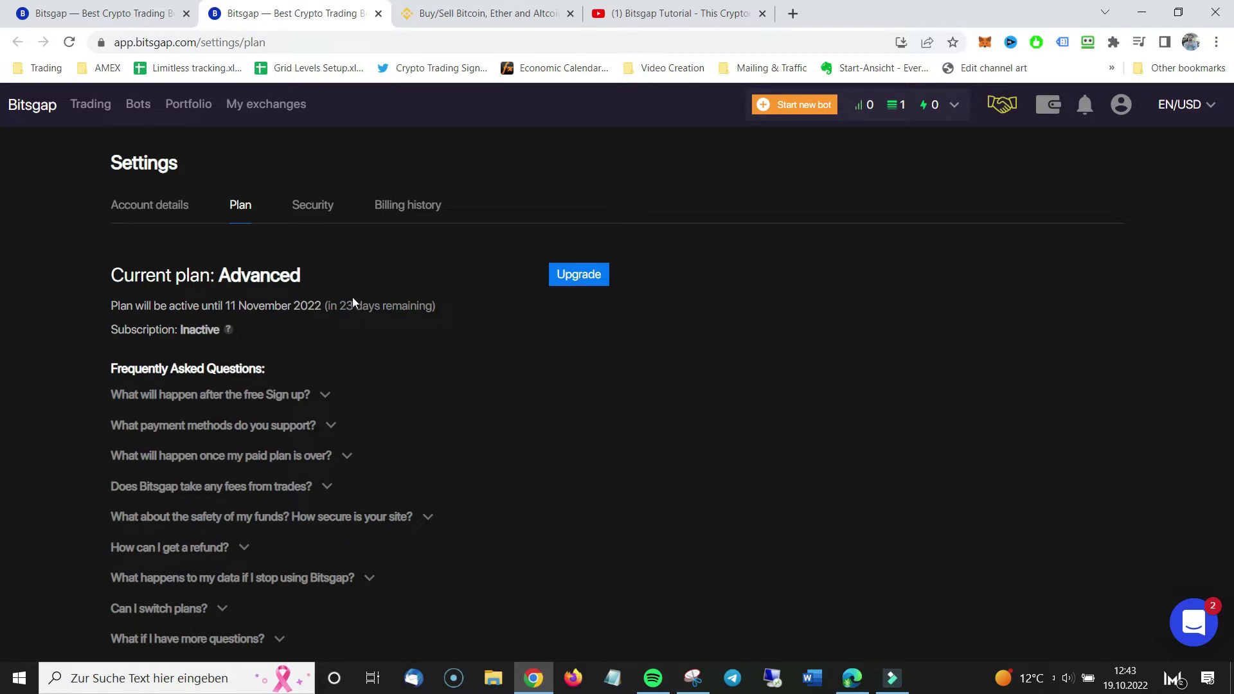
Order a one-month Advanced plan extension paid by cryptocurrency, reaching the 70.21 EUR CoinGate invoice.
{"action": "left_click", "coordinate": [580, 276]}
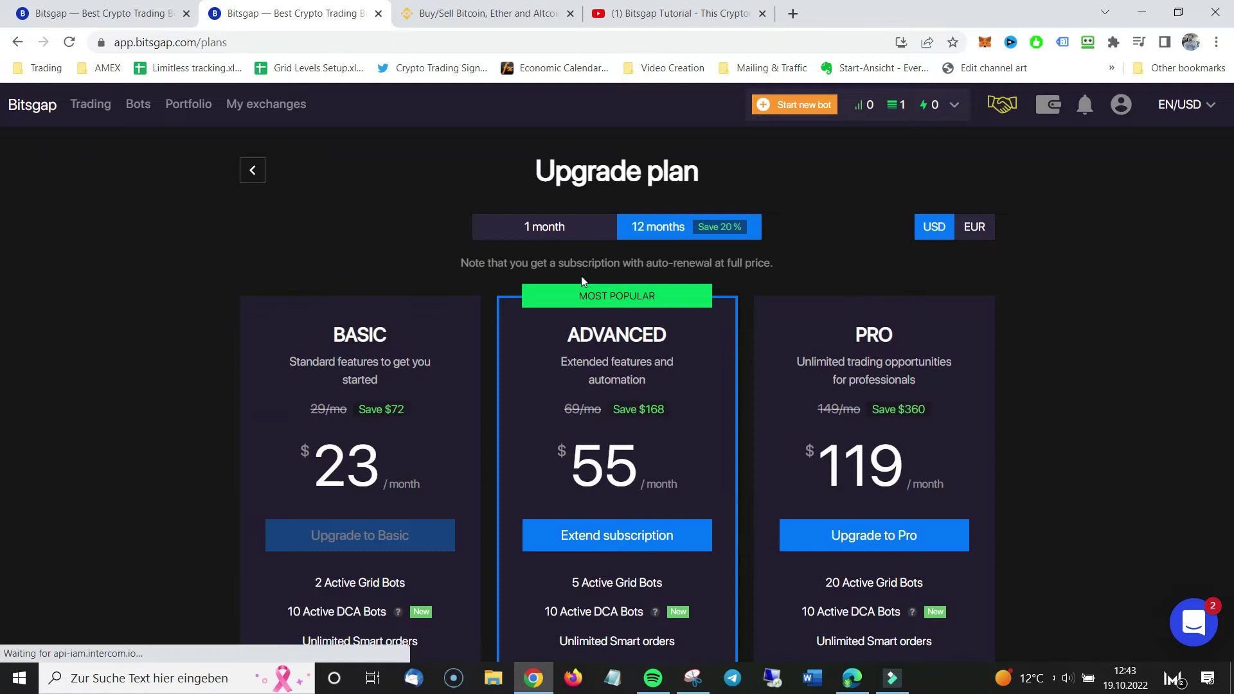
{"action": "left_click", "coordinate": [554, 229]}
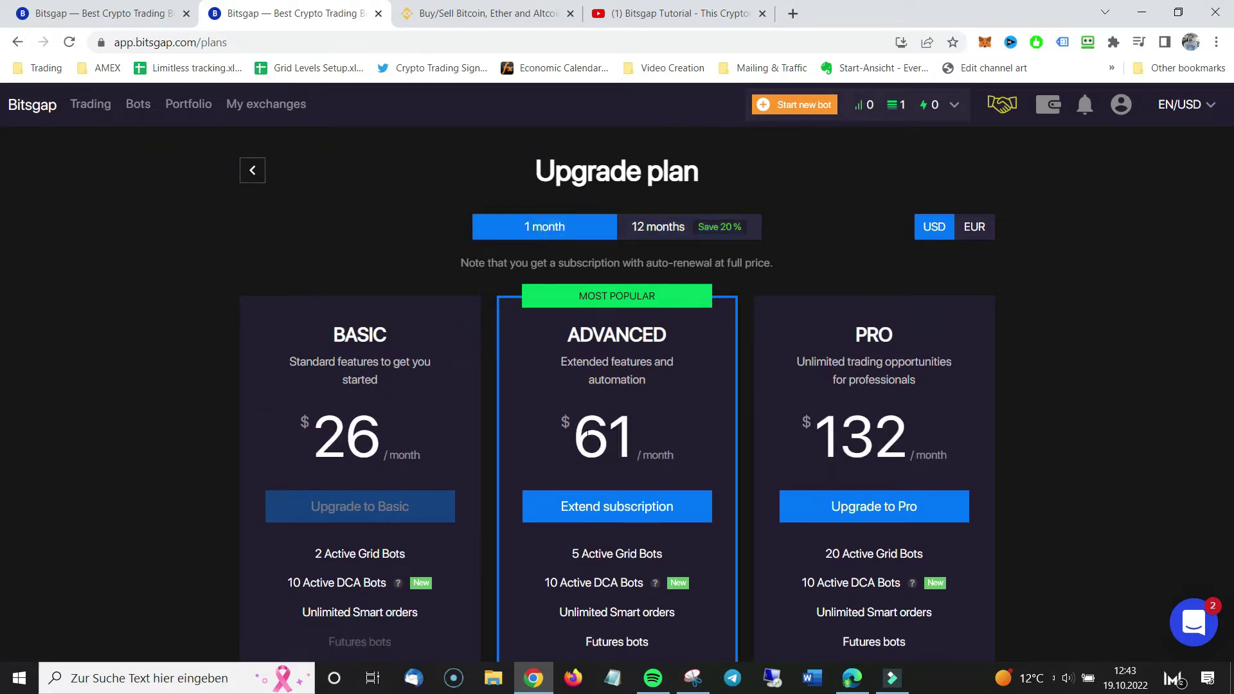
{"action": "scroll", "coordinate": [634, 403], "scroll_direction": "down", "scroll_amount": 1}
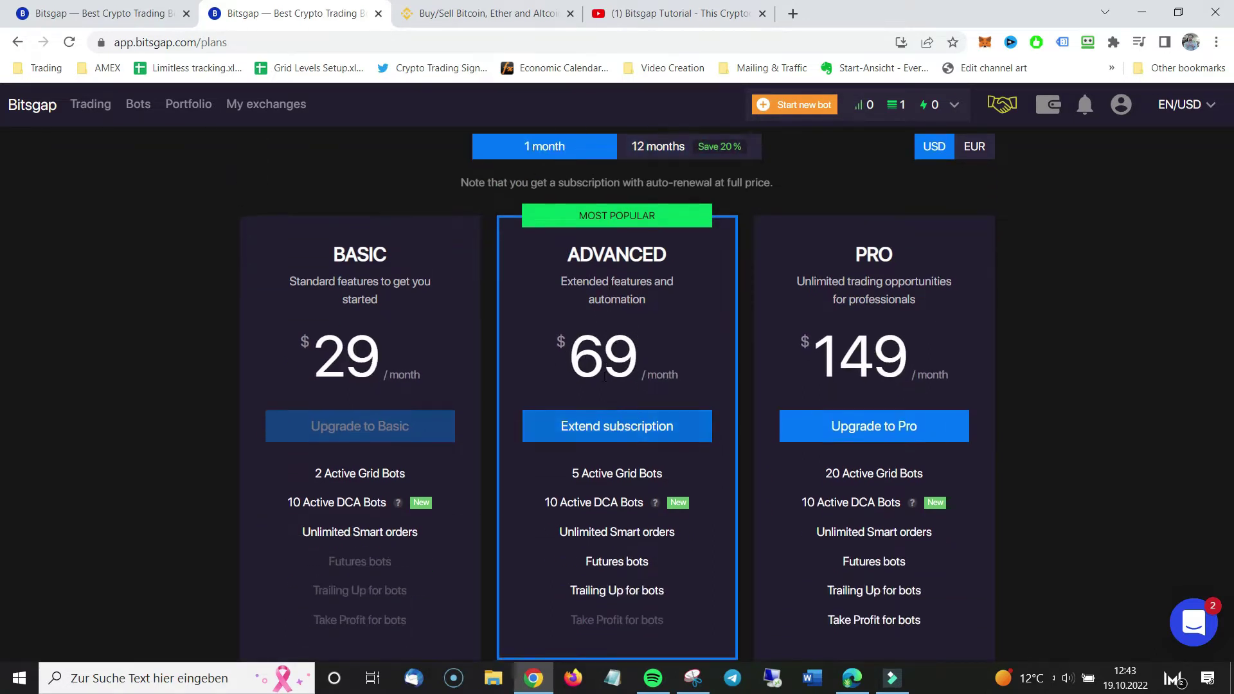
{"action": "left_click", "coordinate": [634, 436]}
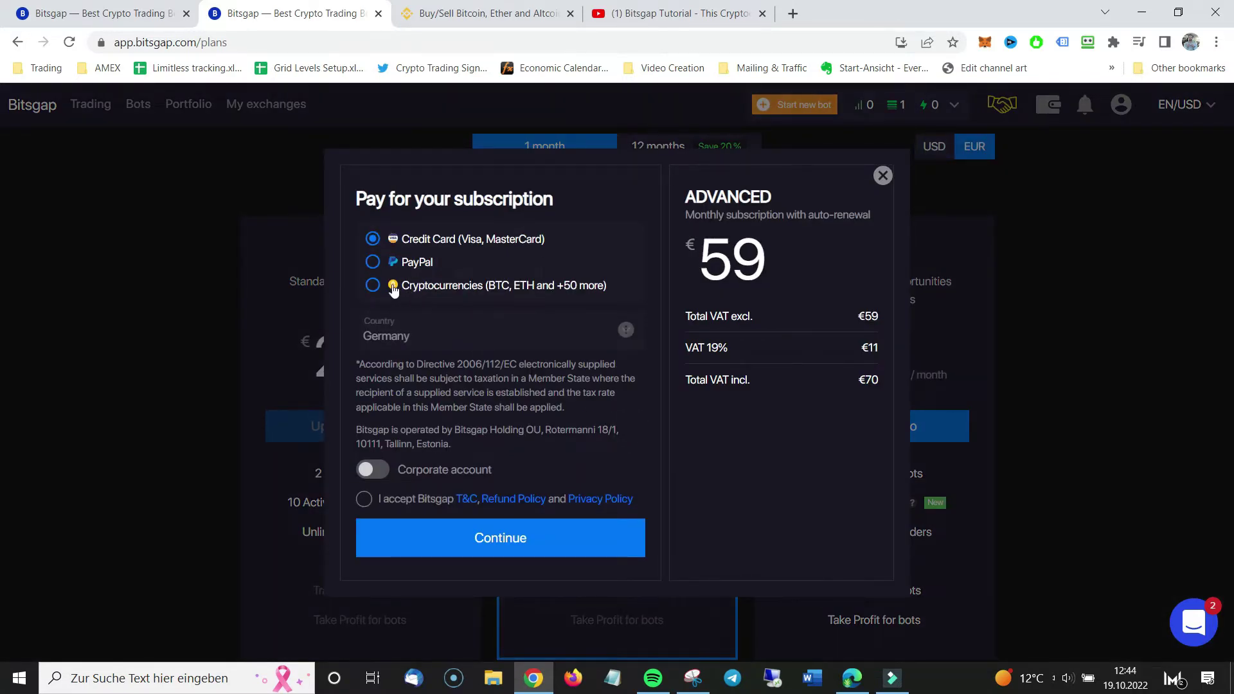
{"action": "left_click", "coordinate": [372, 287]}
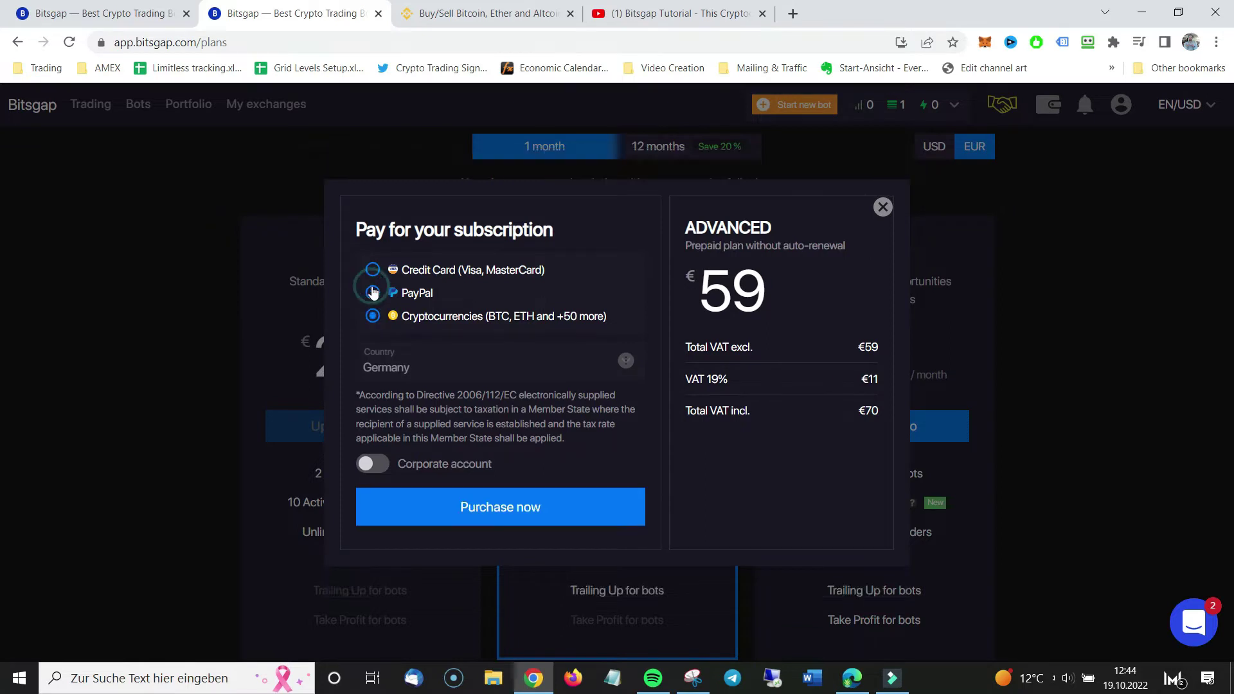
{"action": "left_click", "coordinate": [449, 507]}
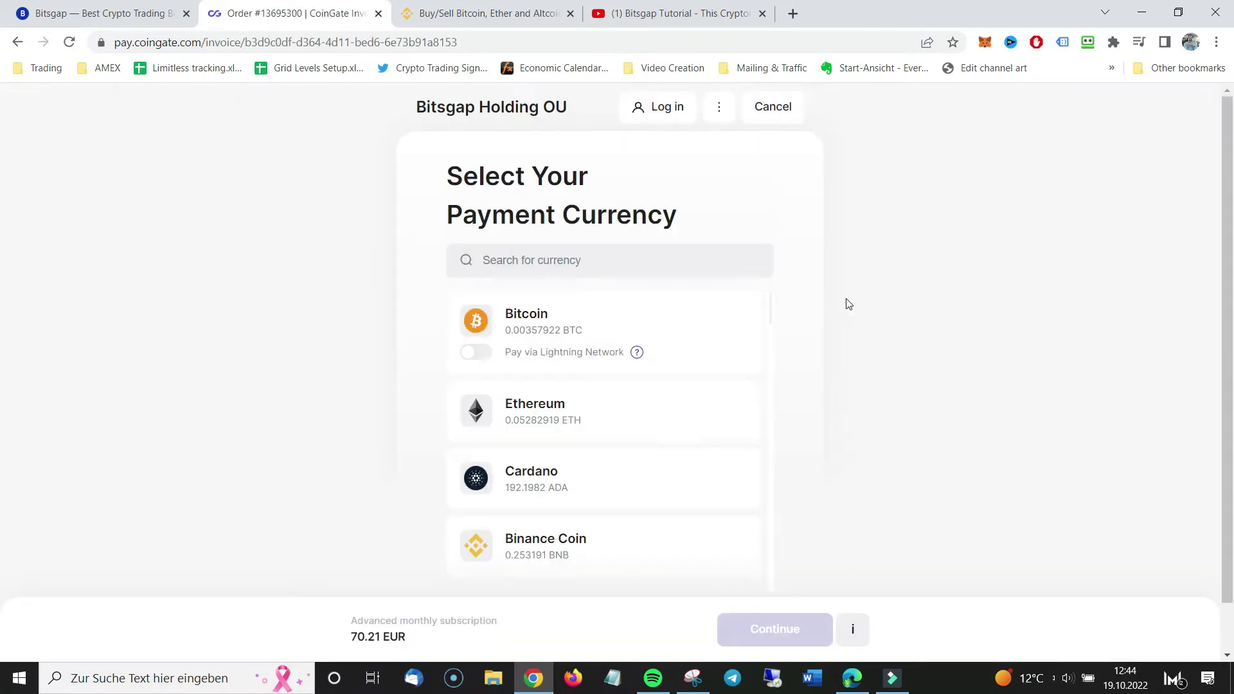
Choose Tether (USDT) as the payment currency.
{"action": "left_click", "coordinate": [690, 265]}
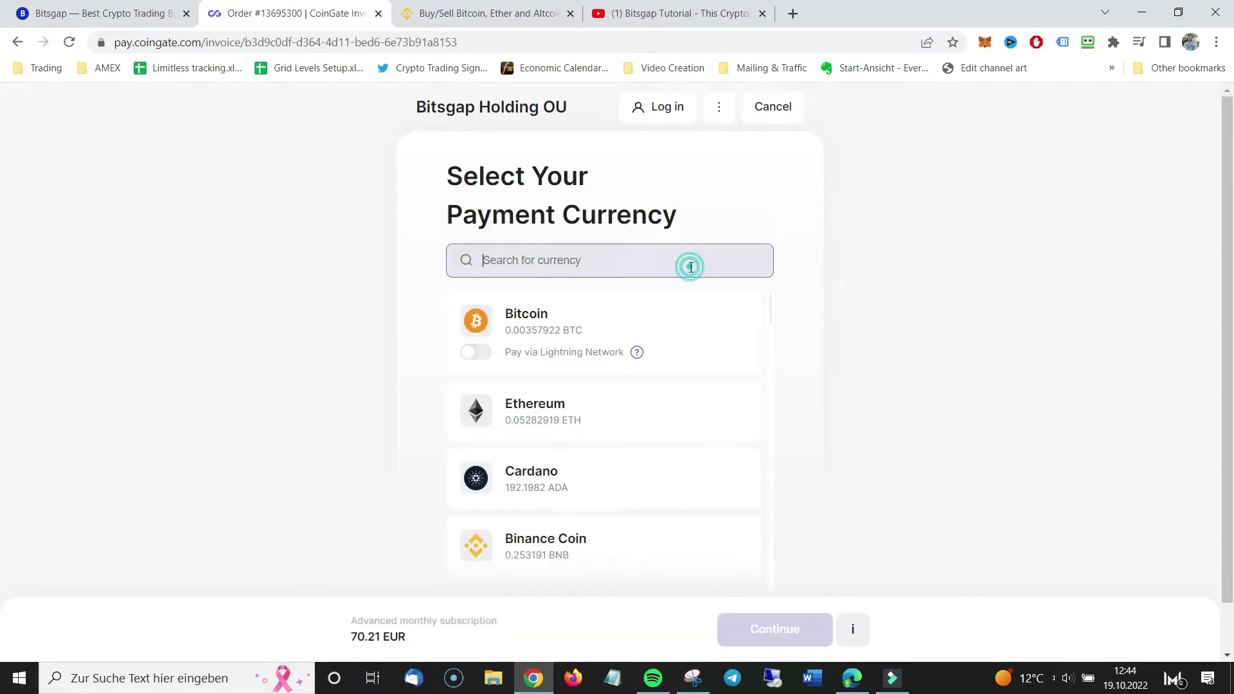
{"action": "type", "text": "usdt"}
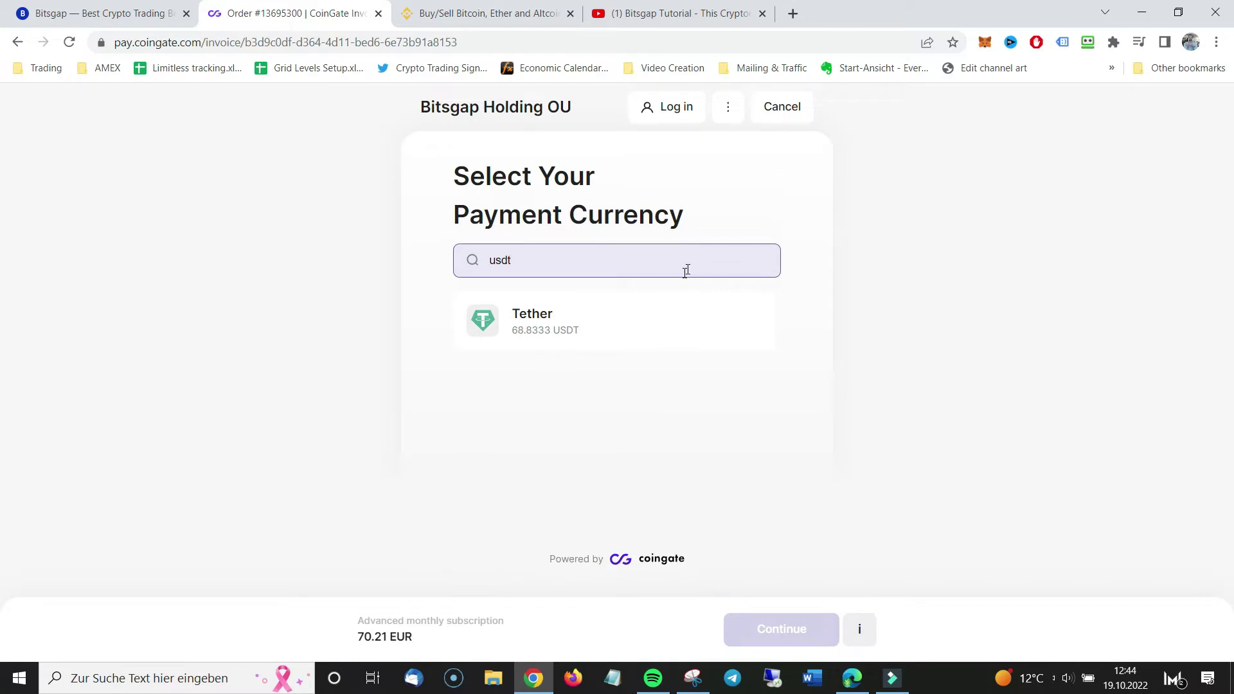
{"action": "left_click", "coordinate": [541, 339]}
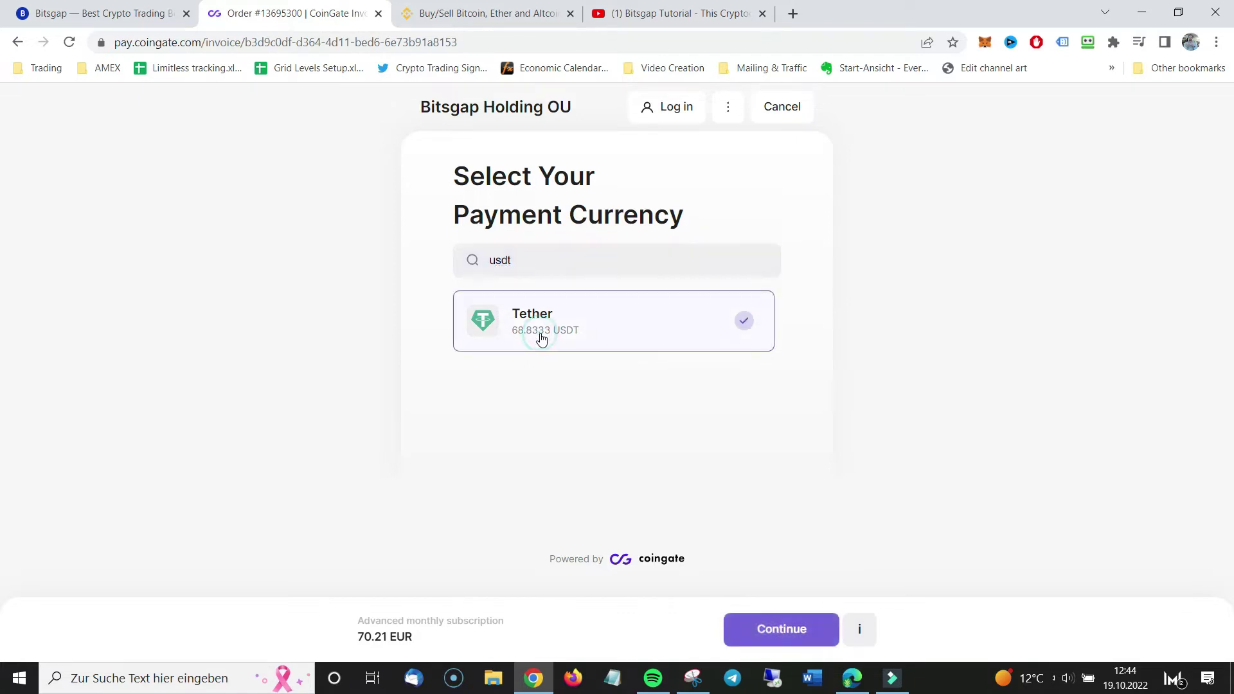
{"action": "left_click", "coordinate": [795, 625]}
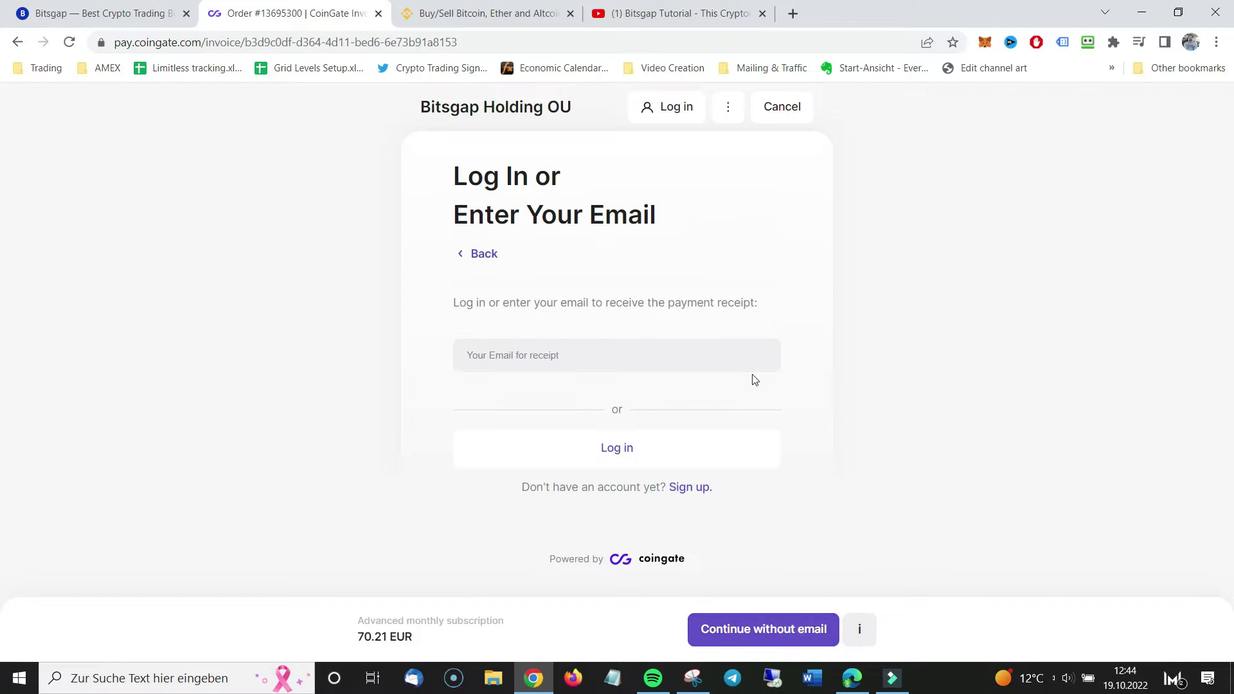
Enter the email address for the payment receipt and continue to network selection.
{"action": "left_click", "coordinate": [742, 359]}
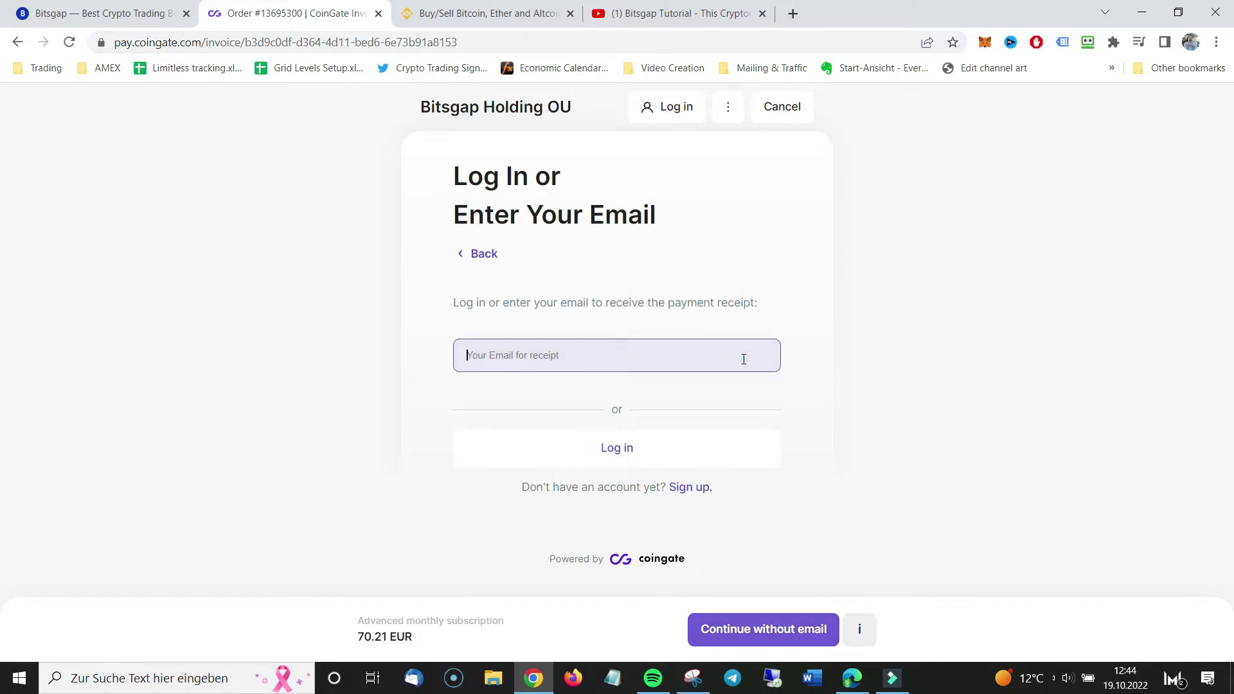
{"action": "type", "text": "ra"}
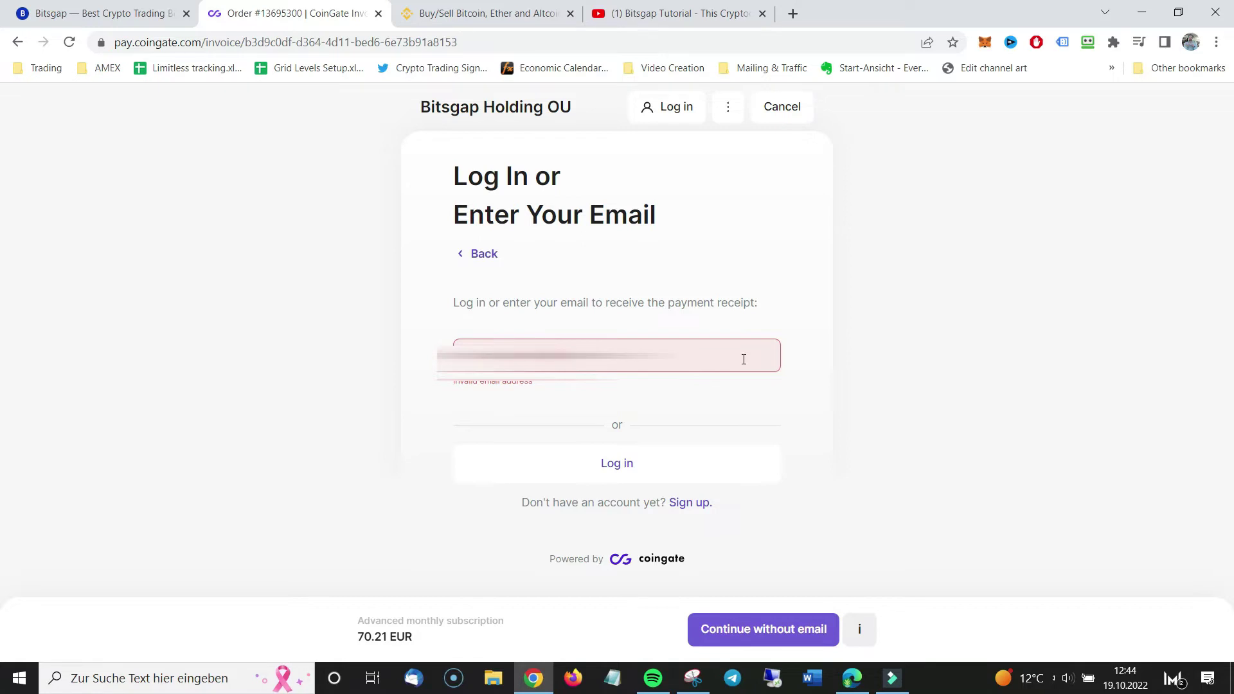
{"action": "type", "text": "m"}
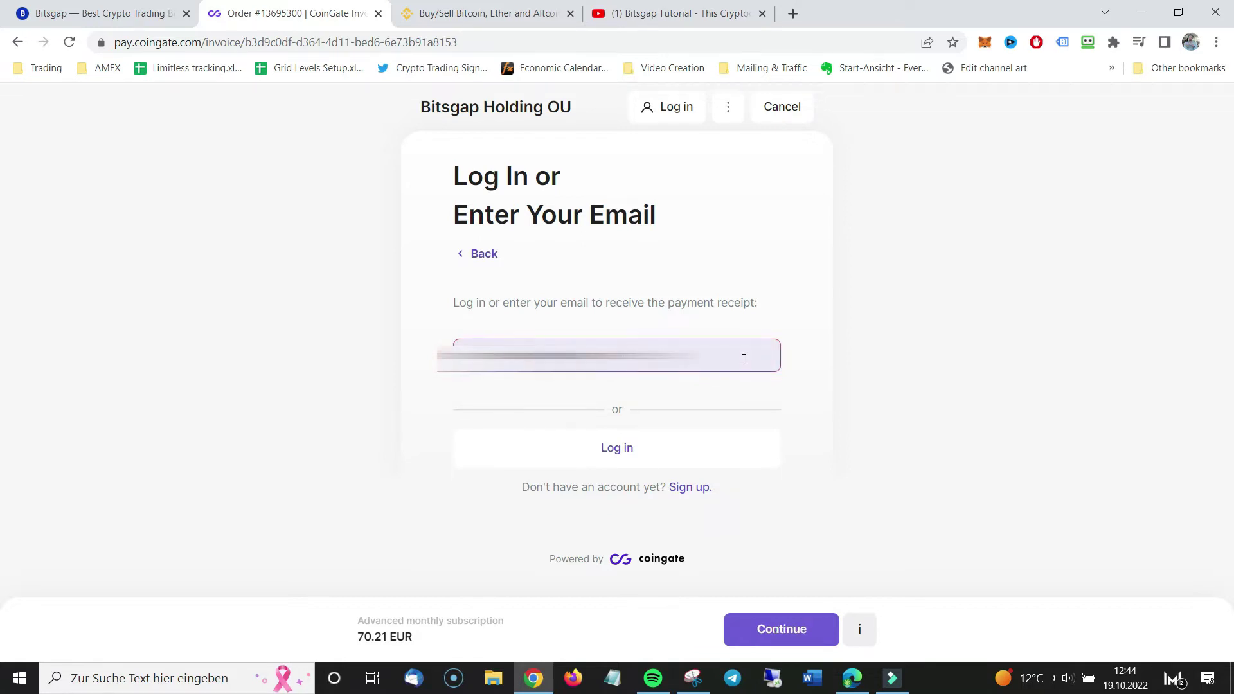
{"action": "left_click", "coordinate": [822, 636]}
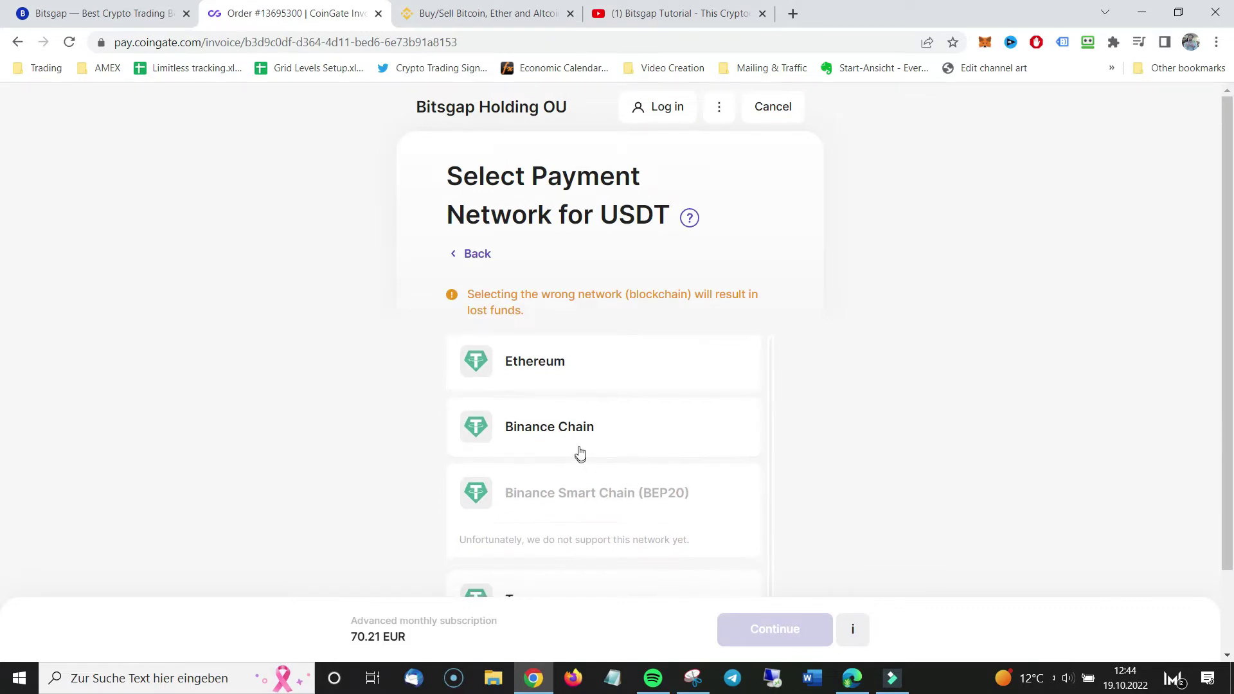
Choose the Binance Chain network to show the 70.2502 USDT amount and QR code.
{"action": "scroll", "coordinate": [654, 432], "scroll_direction": "down", "scroll_amount": 2}
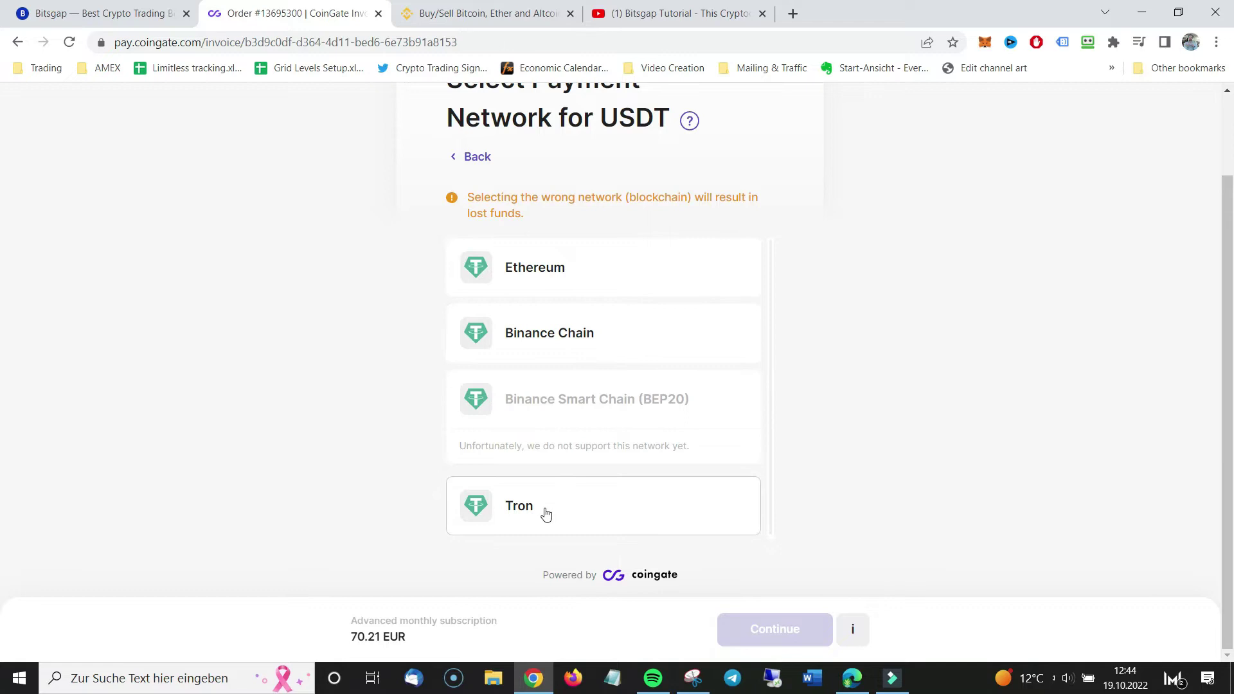
{"action": "left_click", "coordinate": [533, 335]}
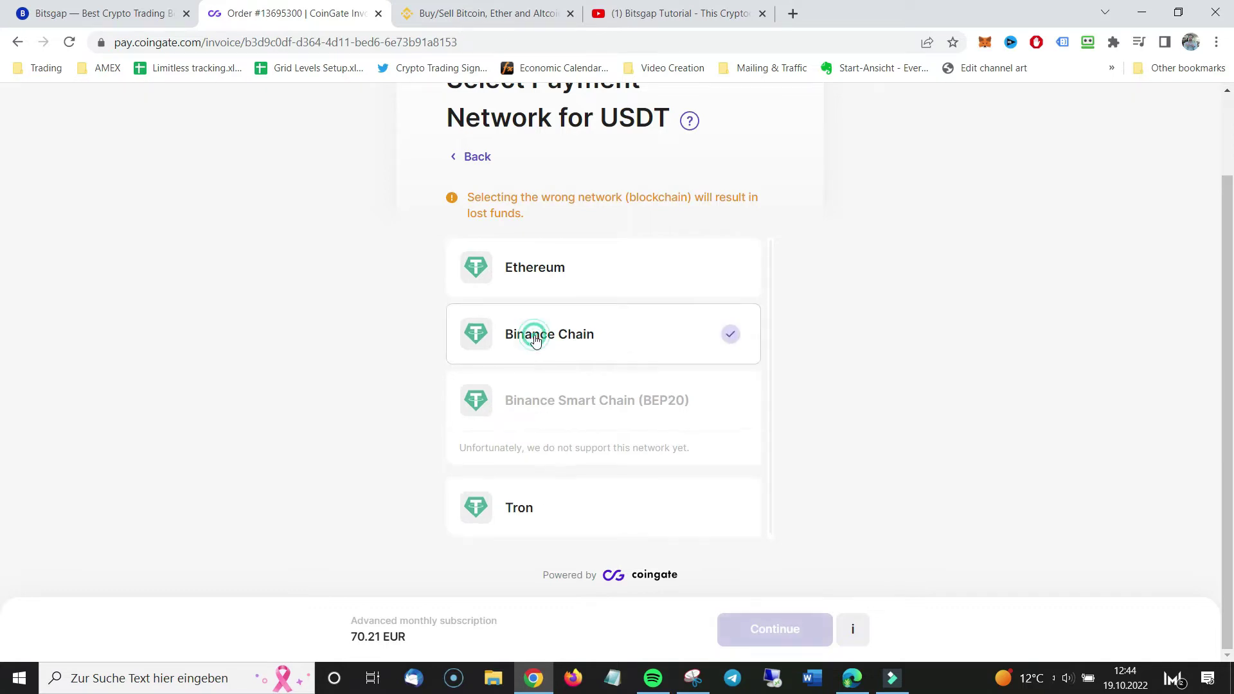
{"action": "left_click", "coordinate": [828, 628]}
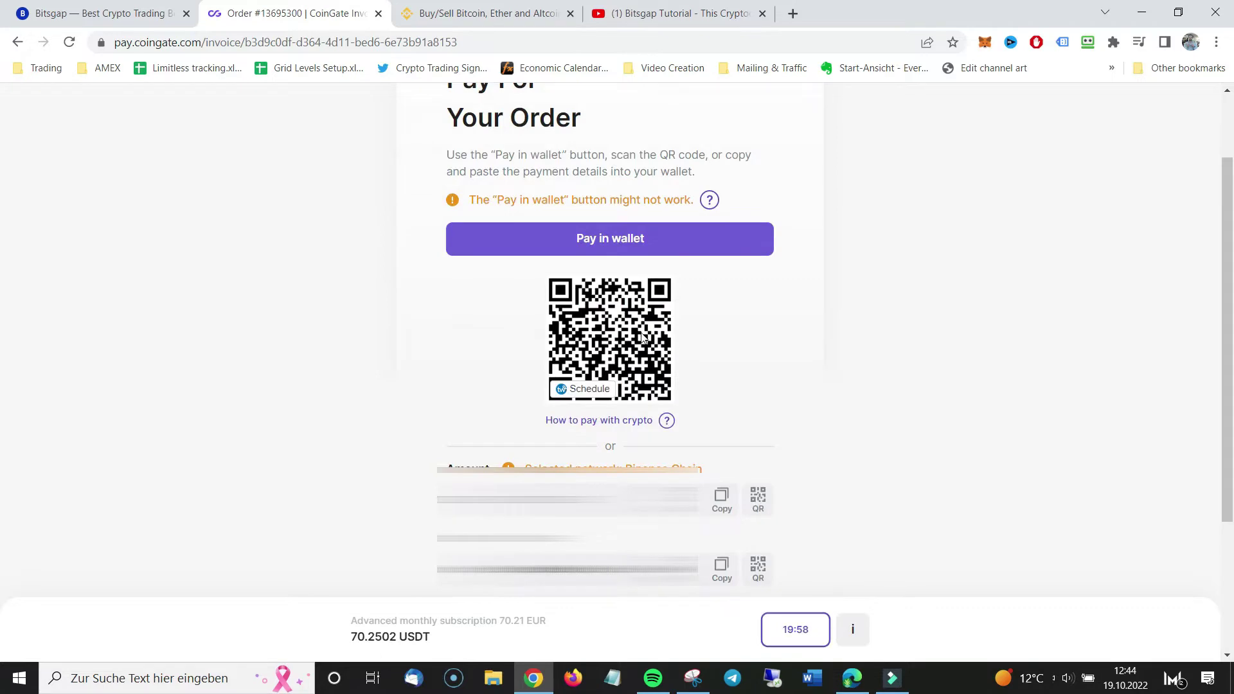
{"action": "scroll", "coordinate": [739, 449], "scroll_direction": "down", "scroll_amount": 1}
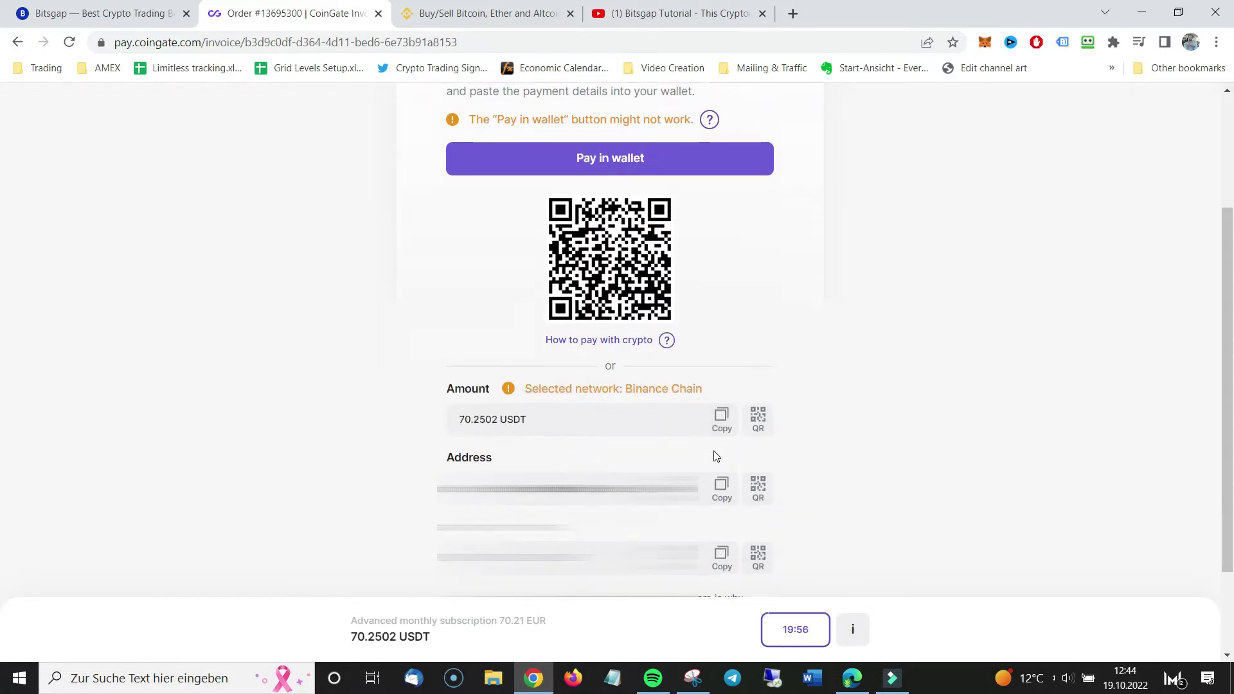
{"action": "scroll", "coordinate": [610, 321], "scroll_direction": "up", "scroll_amount": 2}
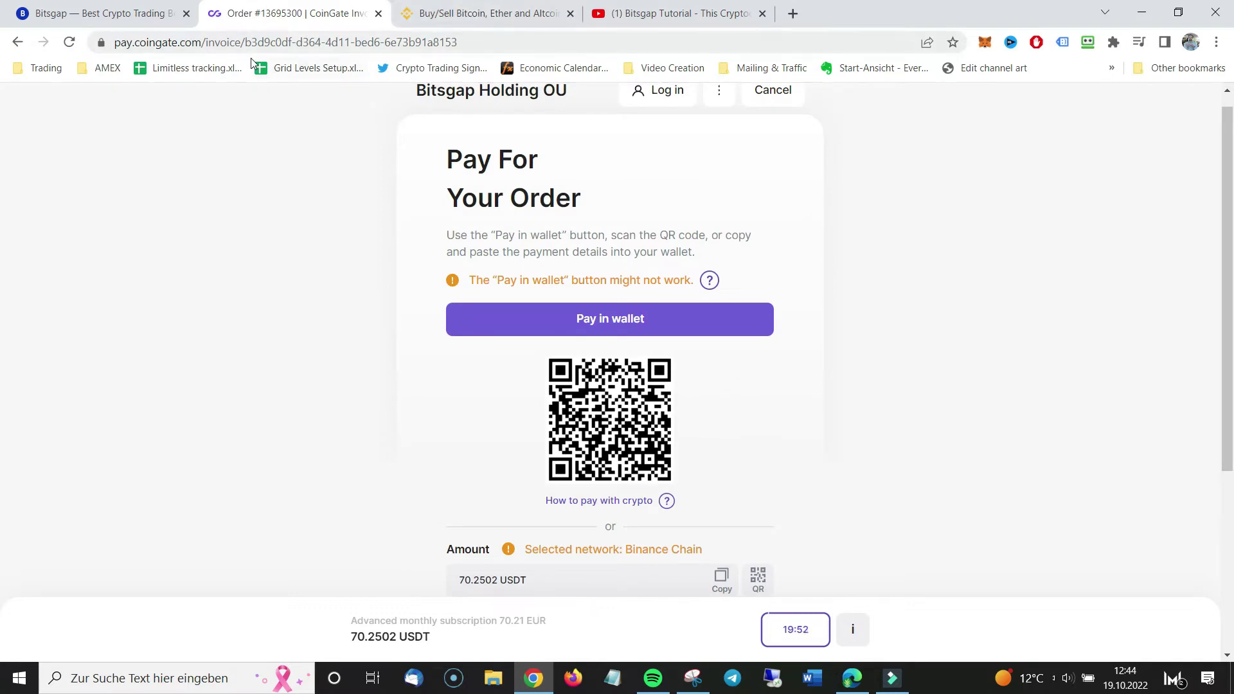
Go to Binance's Fiat and Spot wallet and start a crypto withdrawal.
{"action": "left_click", "coordinate": [102, 13]}
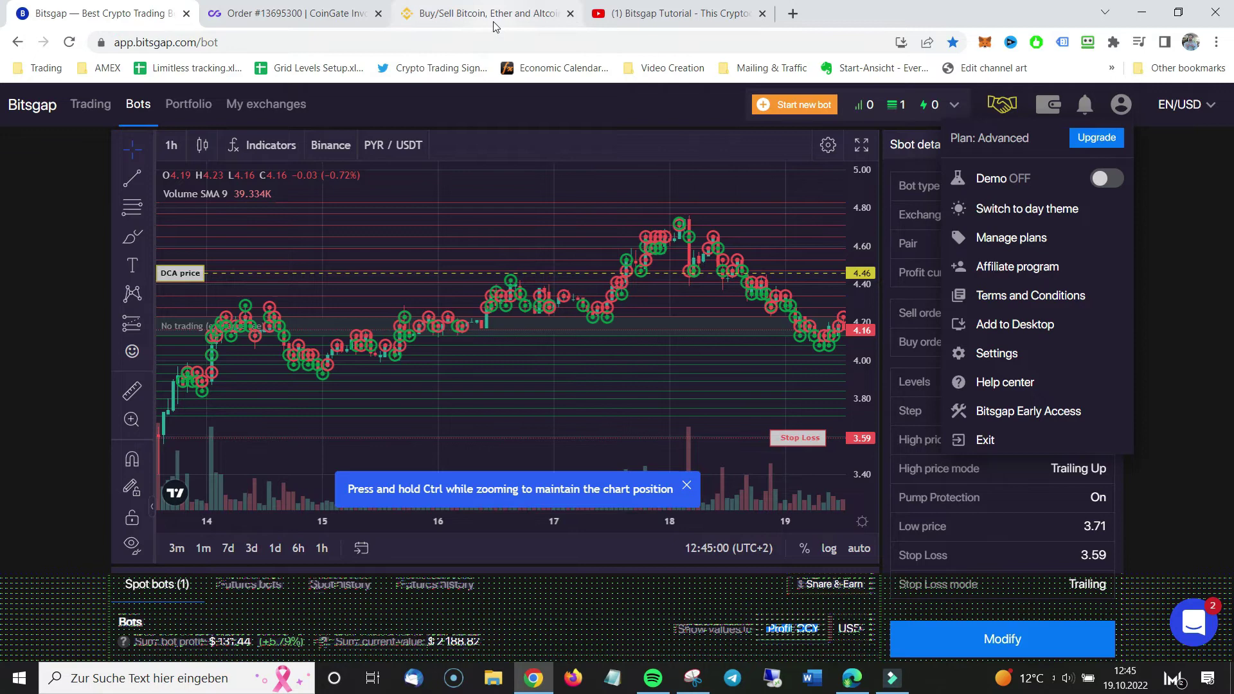
{"action": "mouse_move", "coordinate": [494, 25]}
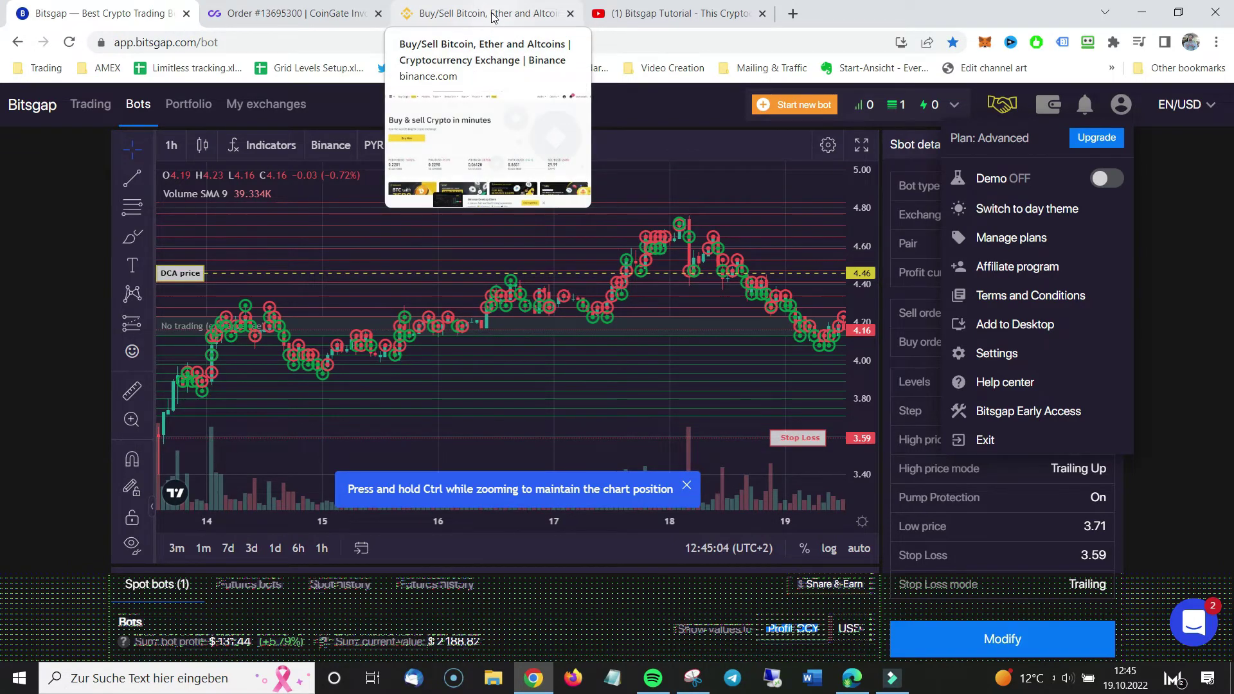
{"action": "left_click", "coordinate": [493, 17]}
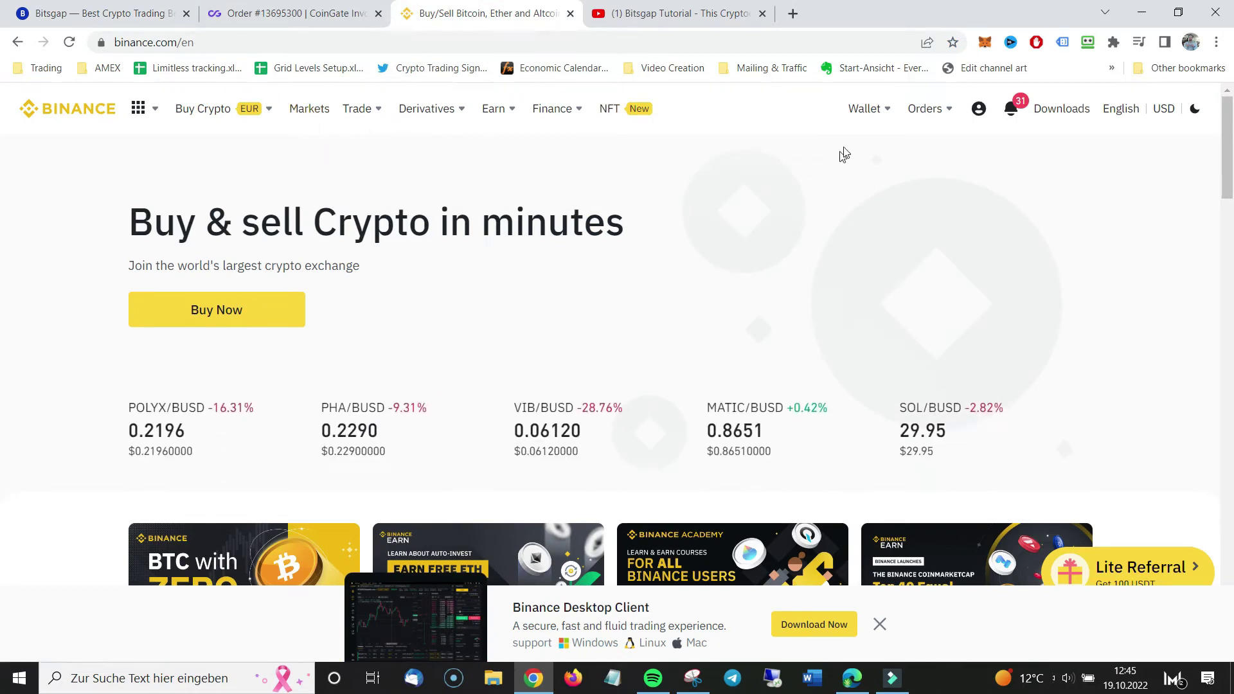
{"action": "mouse_move", "coordinate": [871, 126]}
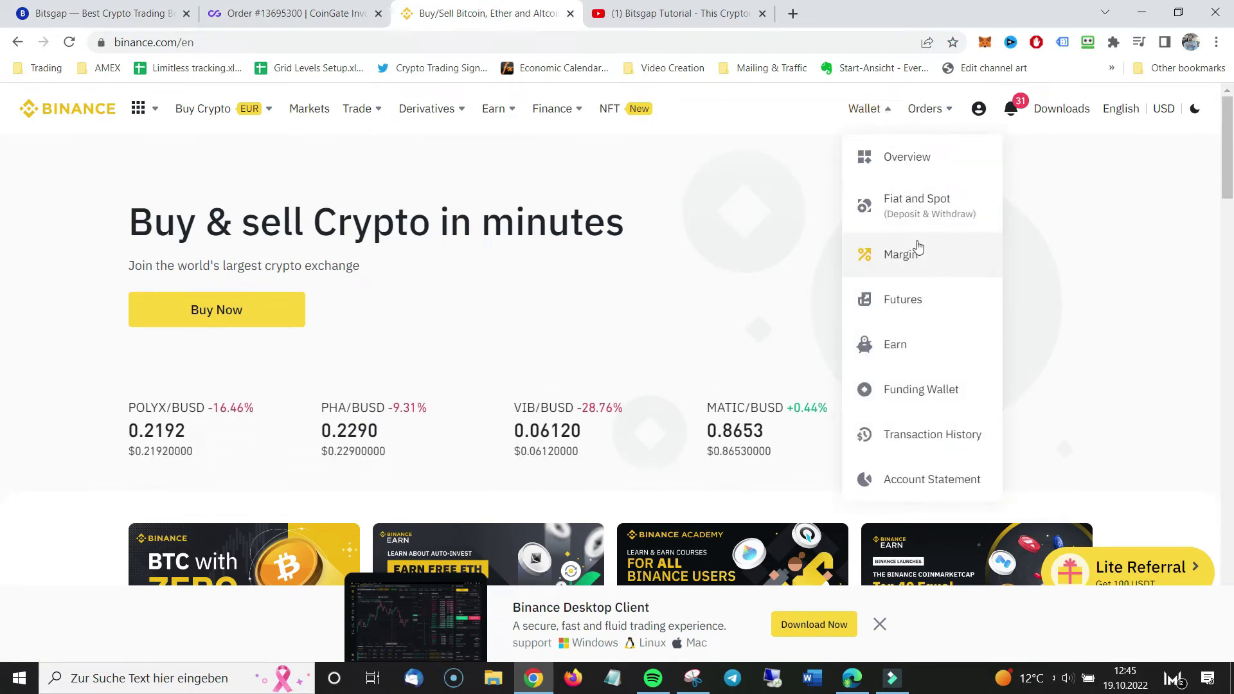
{"action": "left_click", "coordinate": [930, 216]}
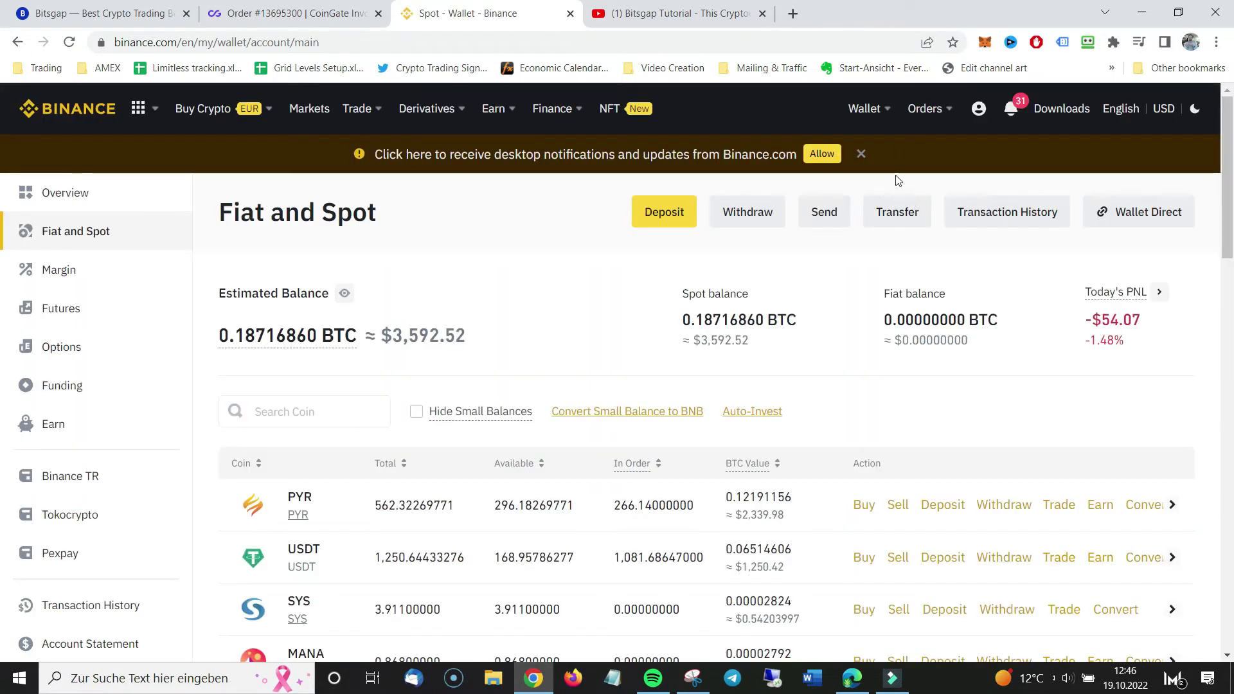
{"action": "left_click", "coordinate": [748, 216]}
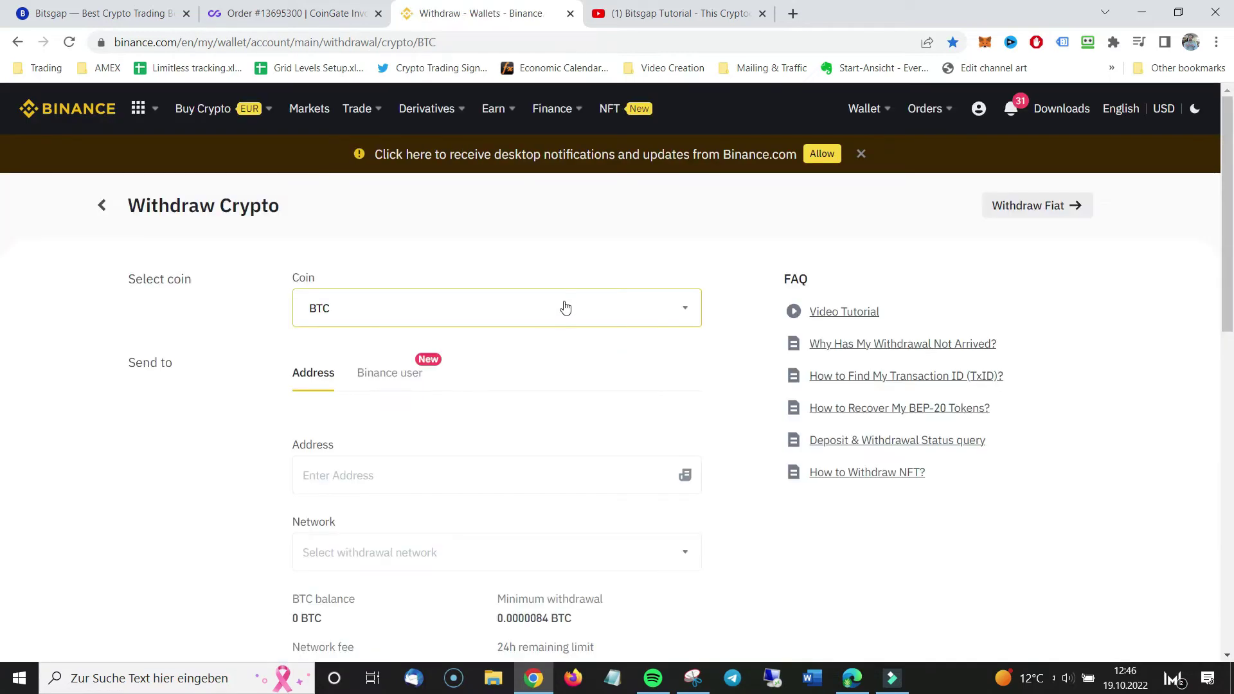
Select USDT as the coin to withdraw.
{"action": "left_click", "coordinate": [566, 308]}
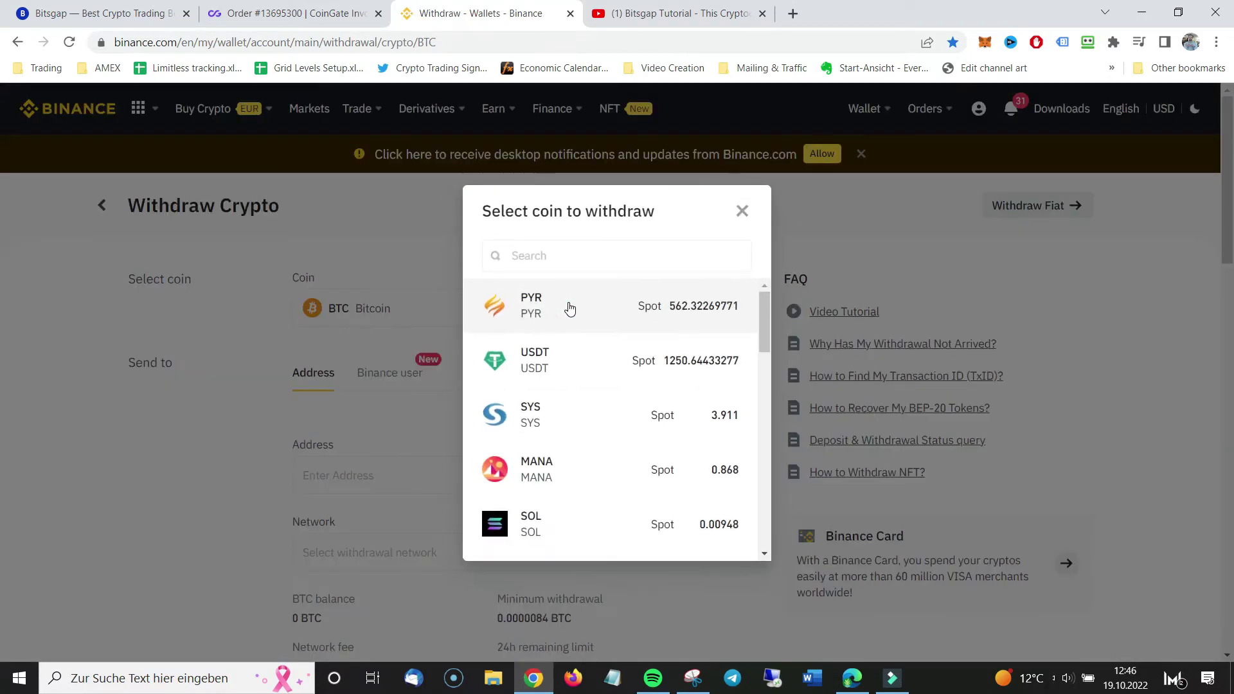
{"action": "left_click", "coordinate": [572, 247]}
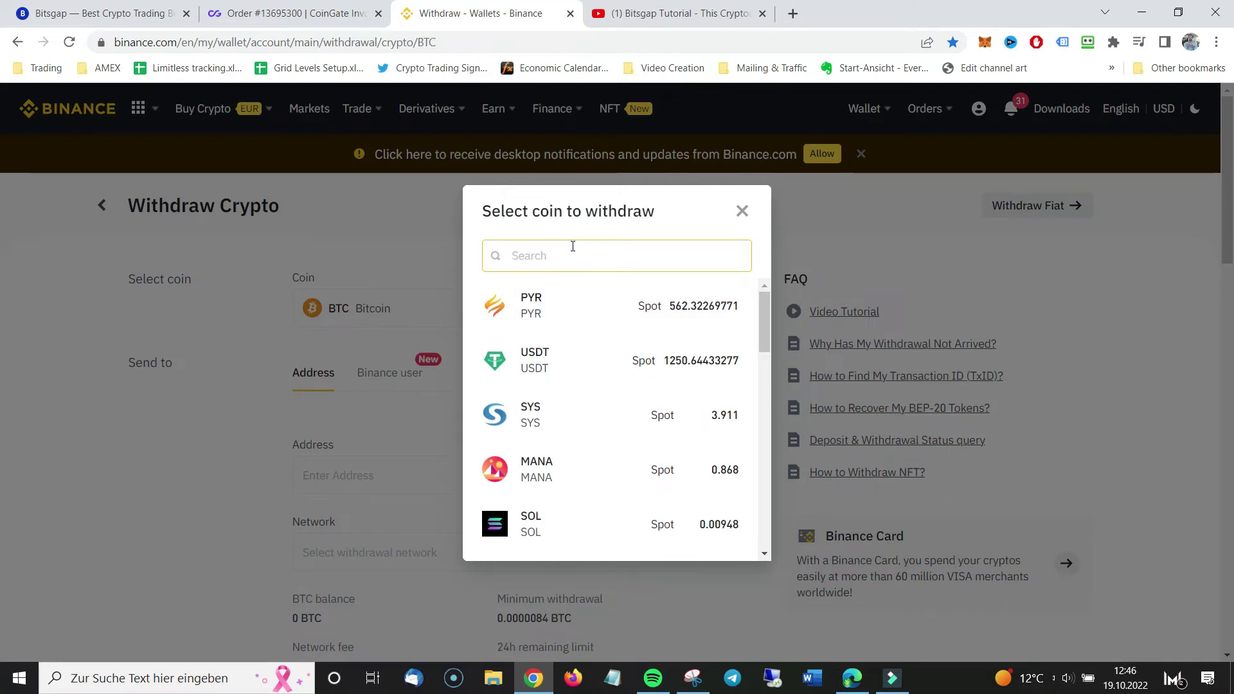
{"action": "type", "text": "usdt"}
{"action": "left_click", "coordinate": [524, 305]}
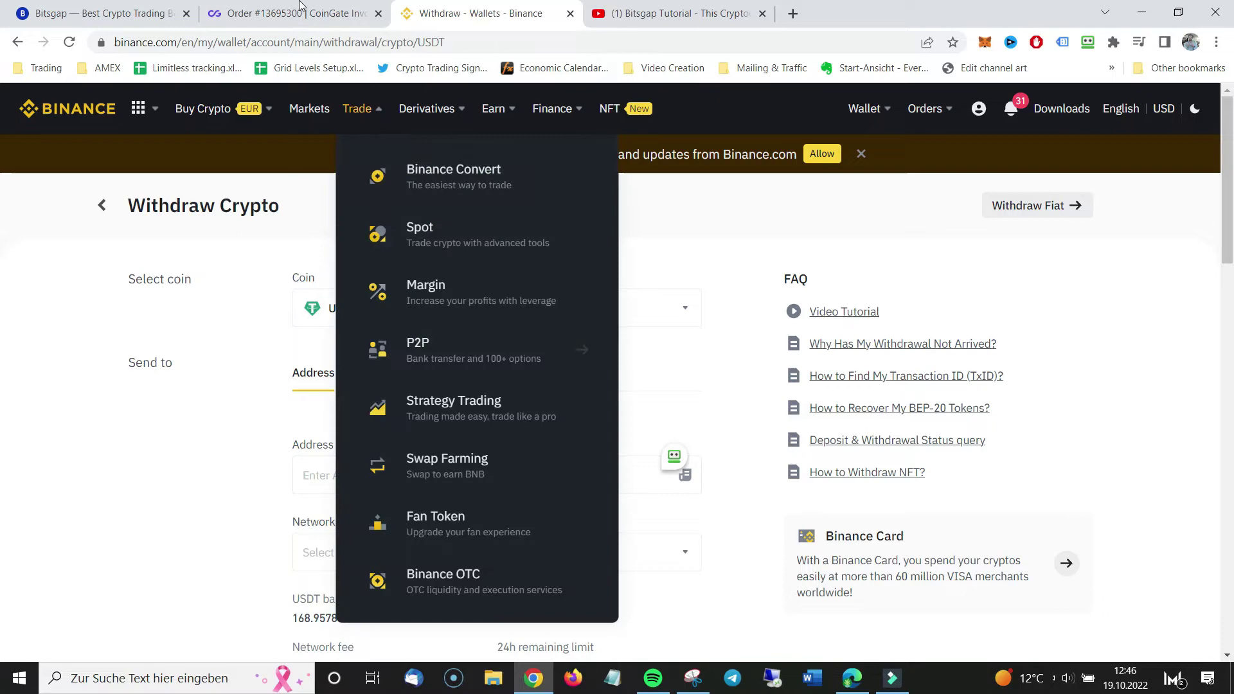
Fill in the CoinGate invoice's payment address and acknowledge the memo requirement warning.
{"action": "left_click", "coordinate": [300, 5]}
{"action": "scroll", "coordinate": [725, 476], "scroll_direction": "down", "scroll_amount": 3}
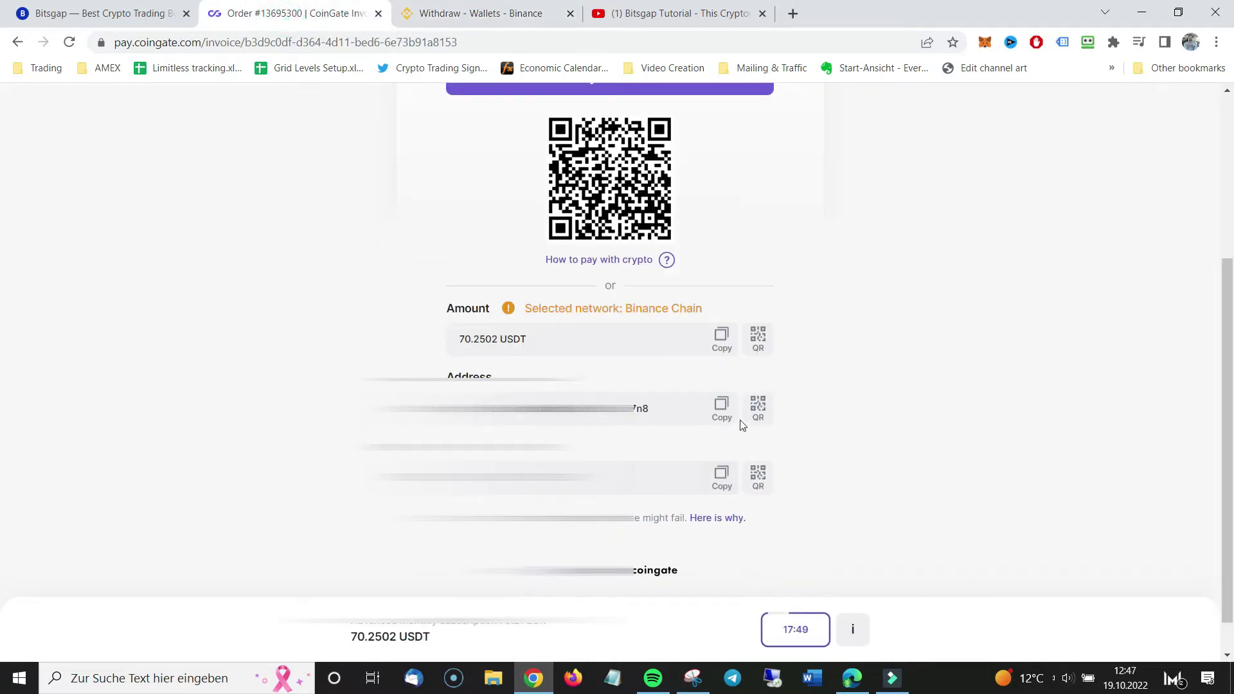
{"action": "left_click", "coordinate": [721, 405]}
{"action": "left_click", "coordinate": [433, 11]}
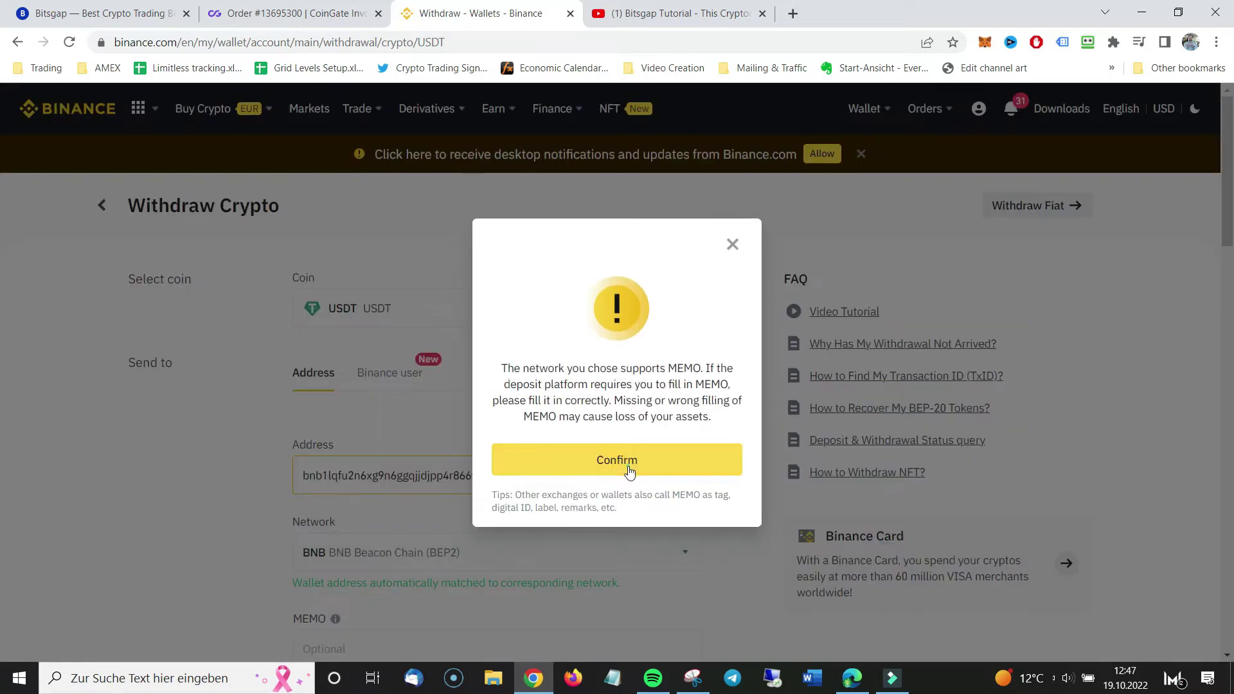
{"action": "left_click", "coordinate": [629, 473]}
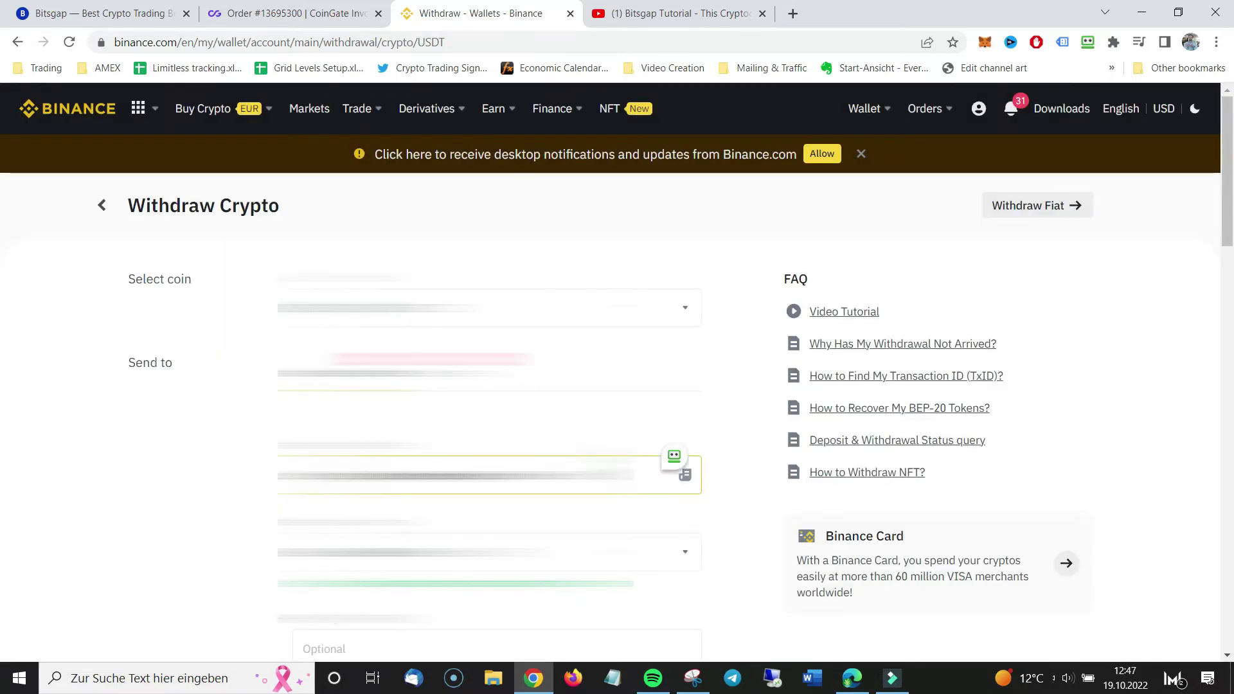
{"action": "scroll", "coordinate": [630, 473], "scroll_direction": "down", "scroll_amount": 1}
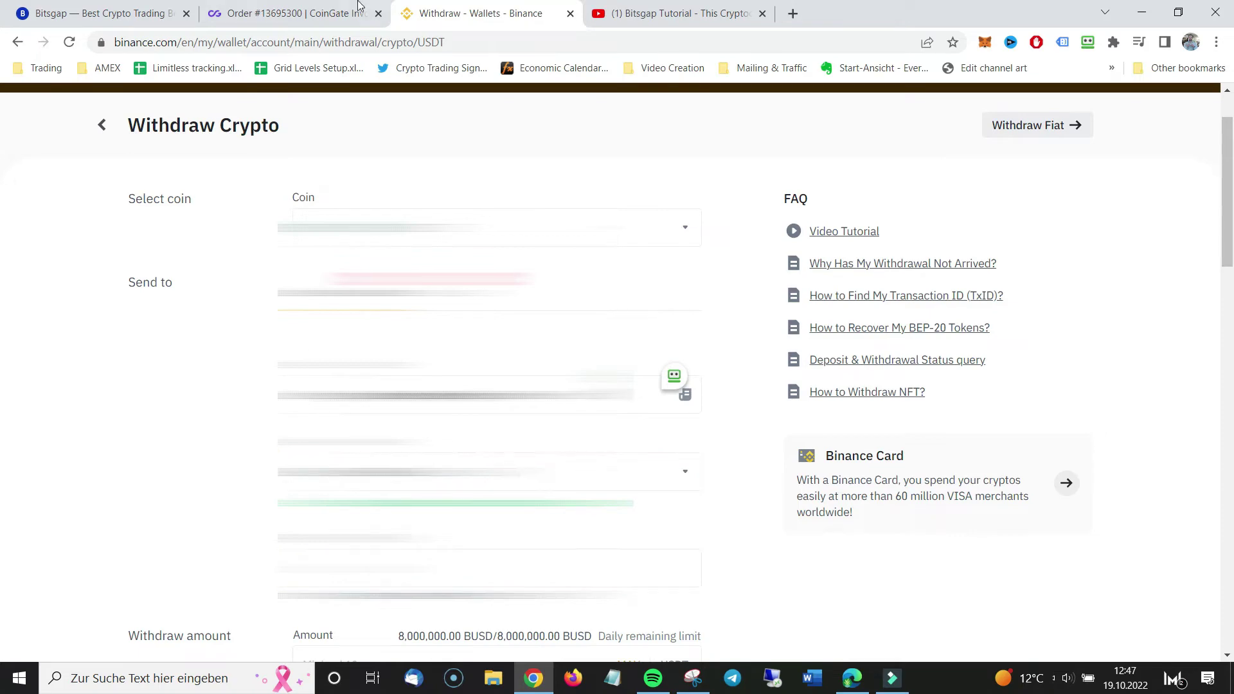
Paste the invoice's memo into the withdrawal memo field.
{"action": "left_click", "coordinate": [332, 15]}
{"action": "left_click", "coordinate": [721, 479]}
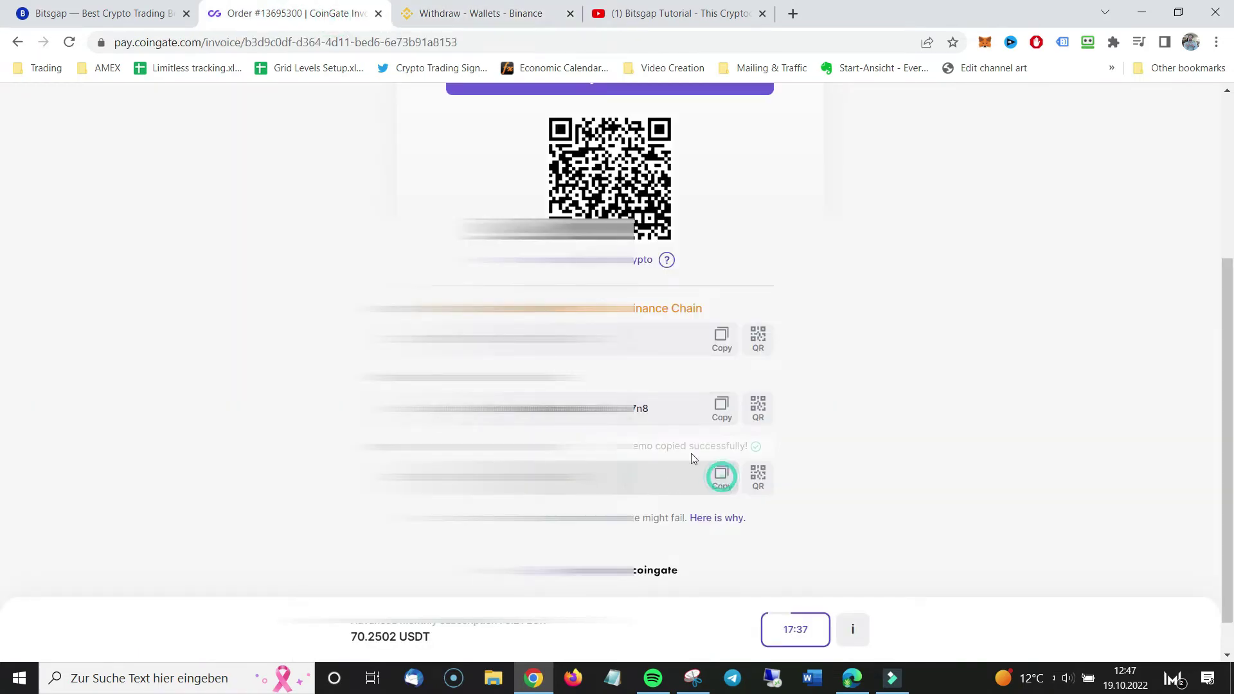
{"action": "left_click", "coordinate": [482, 13]}
{"action": "left_click", "coordinate": [489, 568]}
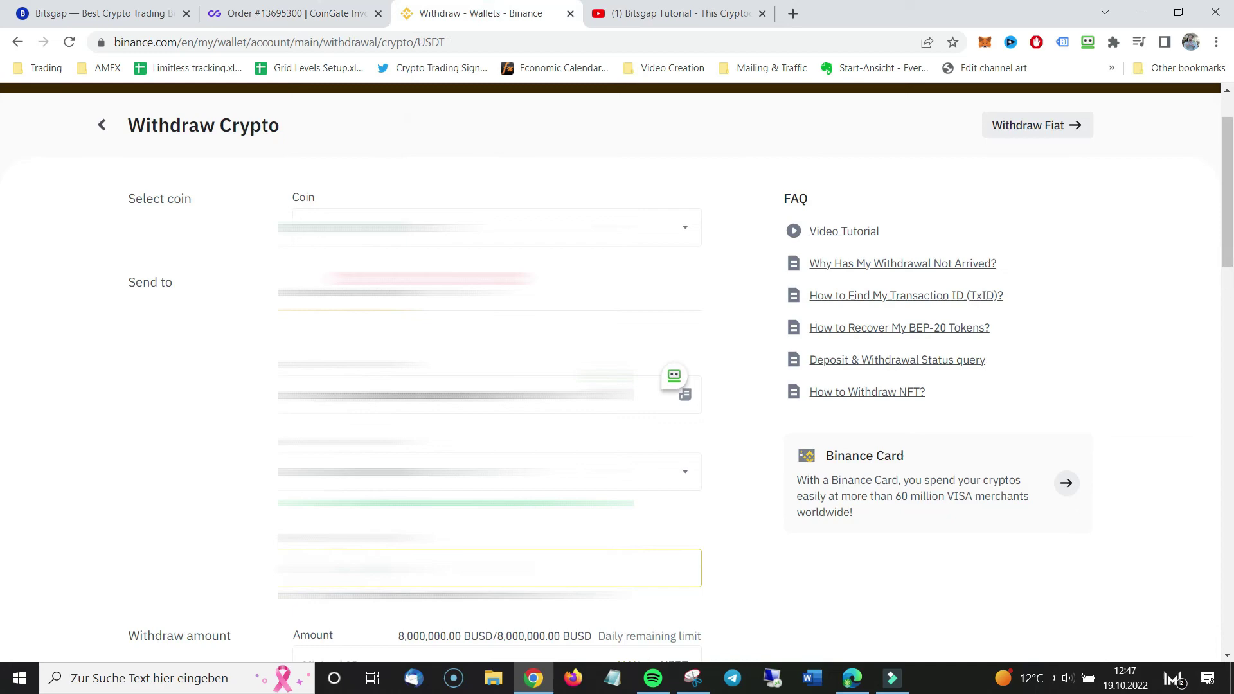
{"action": "key", "text": "ctrl+v"}
{"action": "scroll", "coordinate": [489, 385], "scroll_direction": "down", "scroll_amount": 2}
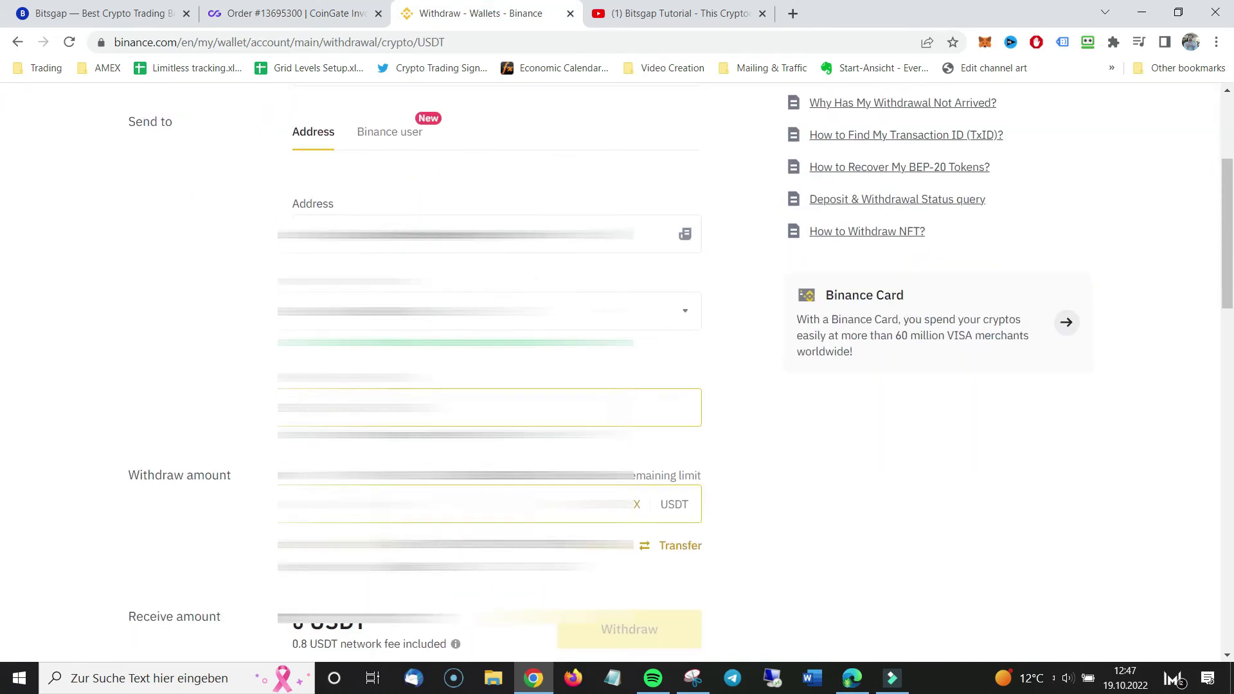
Enter the invoice amount of 70.2502 USDT as the withdrawal amount.
{"action": "left_click", "coordinate": [289, 12]}
{"action": "left_click", "coordinate": [720, 339]}
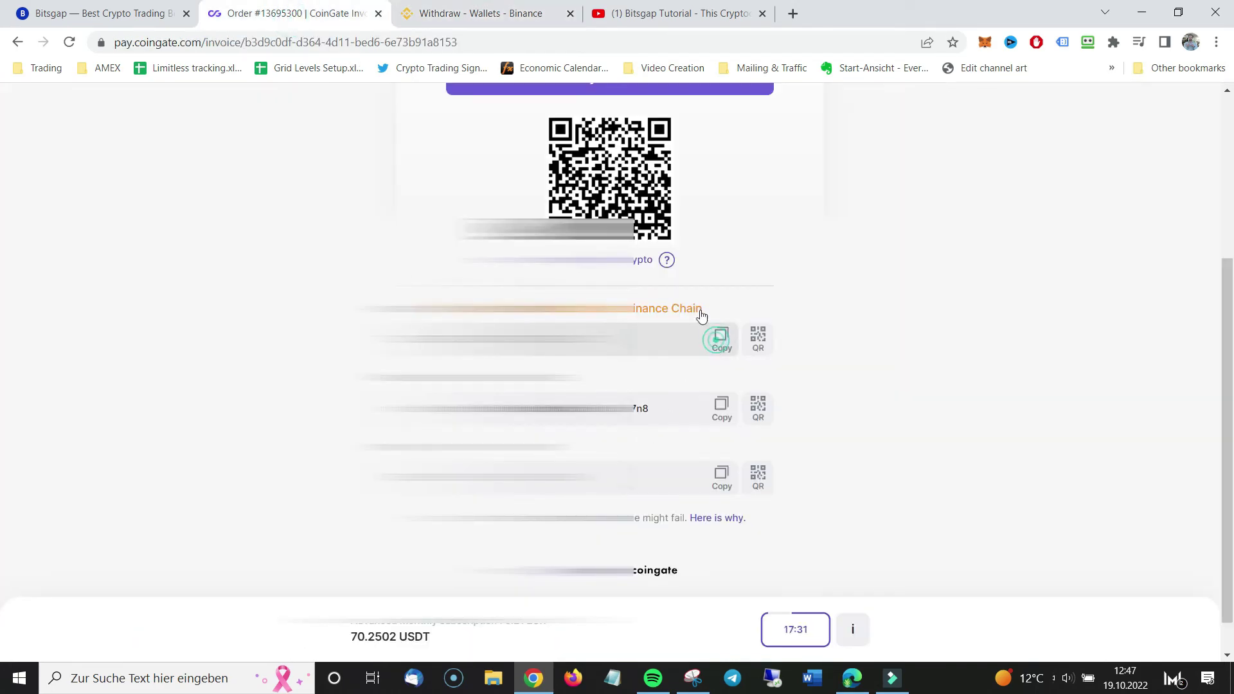
{"action": "left_click", "coordinate": [479, 13]}
{"action": "scroll", "coordinate": [488, 386], "scroll_direction": "down", "scroll_amount": 3}
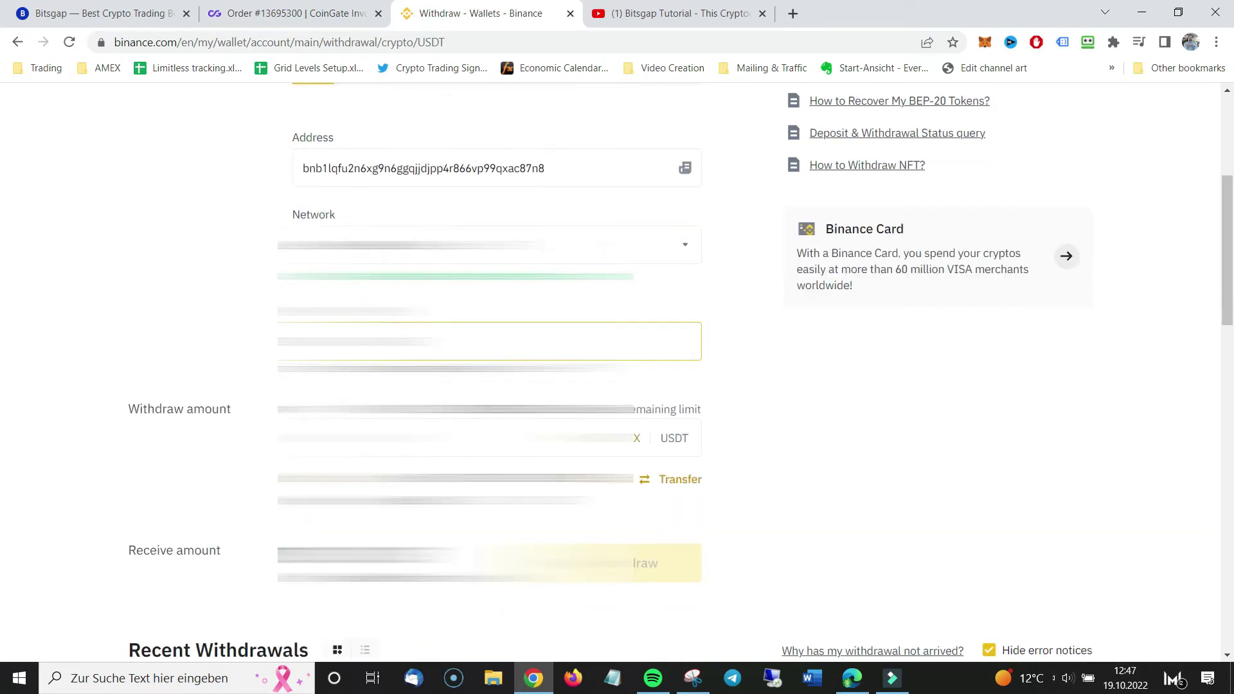
{"action": "left_click", "coordinate": [646, 365]}
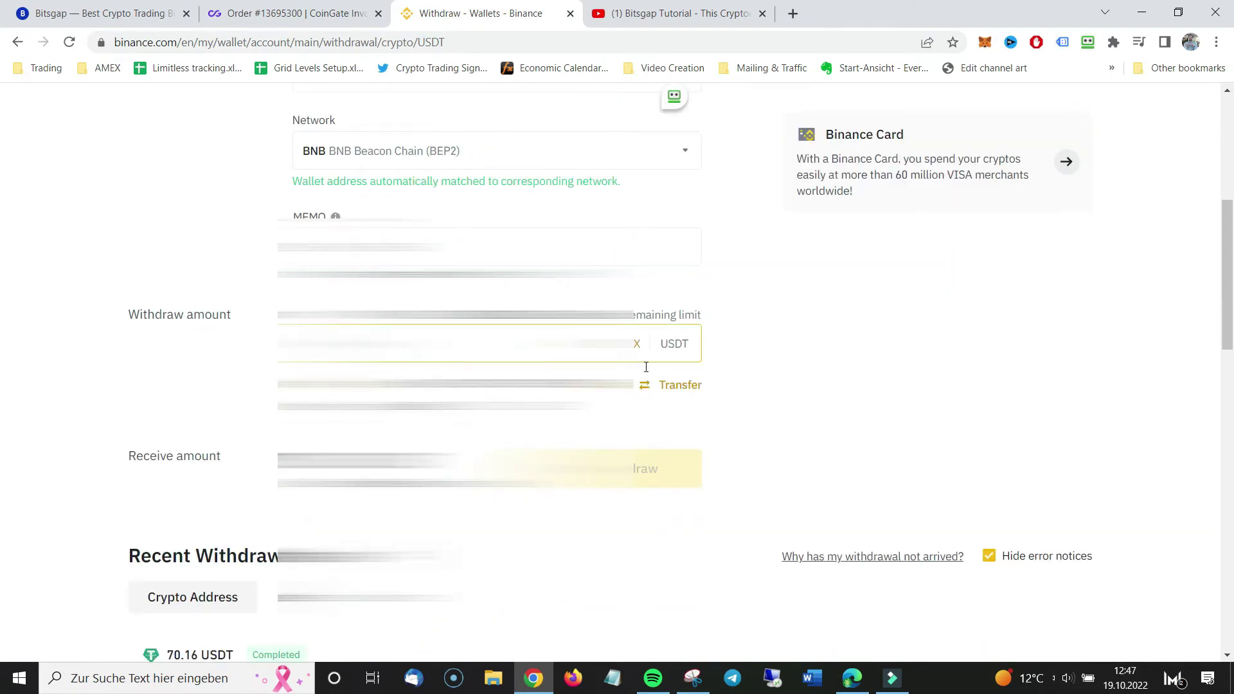
{"action": "left_click", "coordinate": [634, 344]}
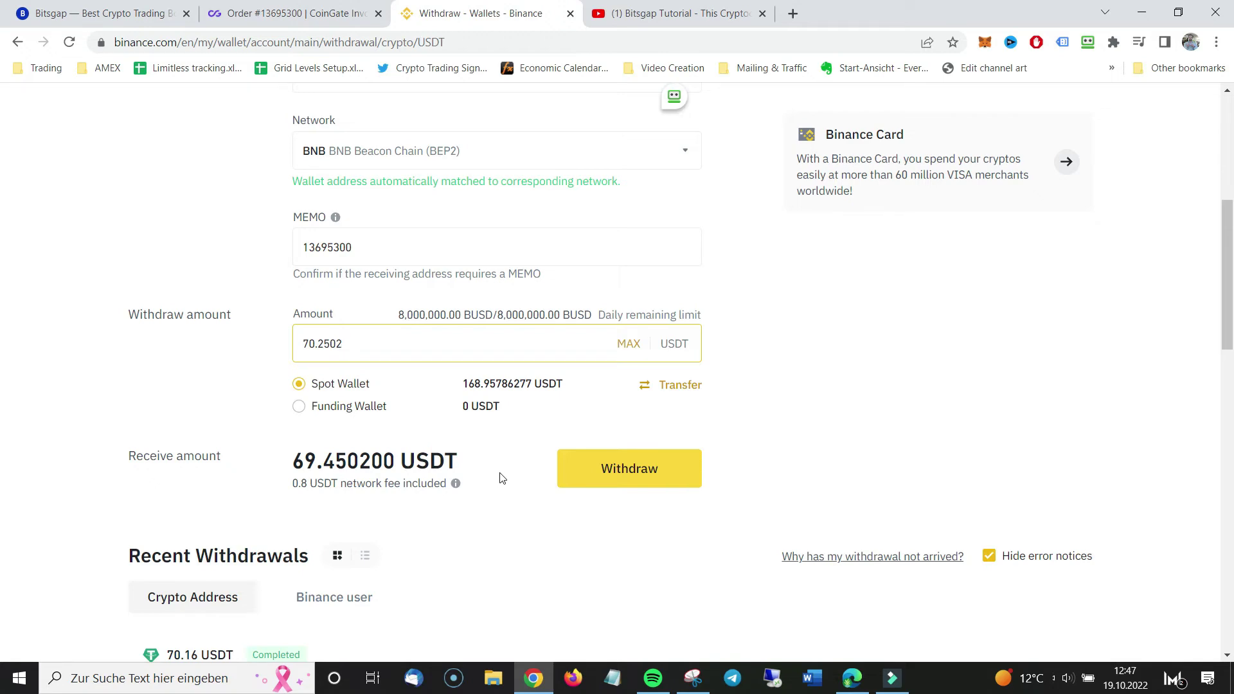
{"action": "scroll", "coordinate": [372, 287], "scroll_direction": "up", "scroll_amount": 2}
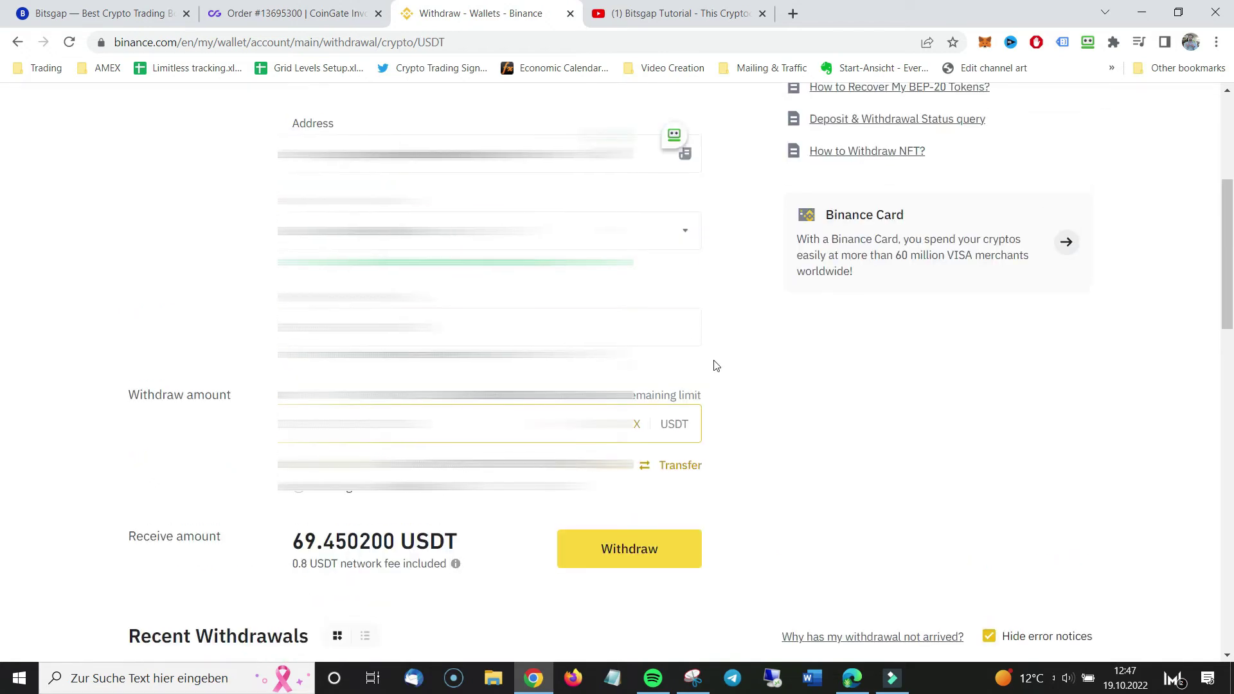
{"action": "scroll", "coordinate": [746, 363], "scroll_direction": "up", "scroll_amount": 1}
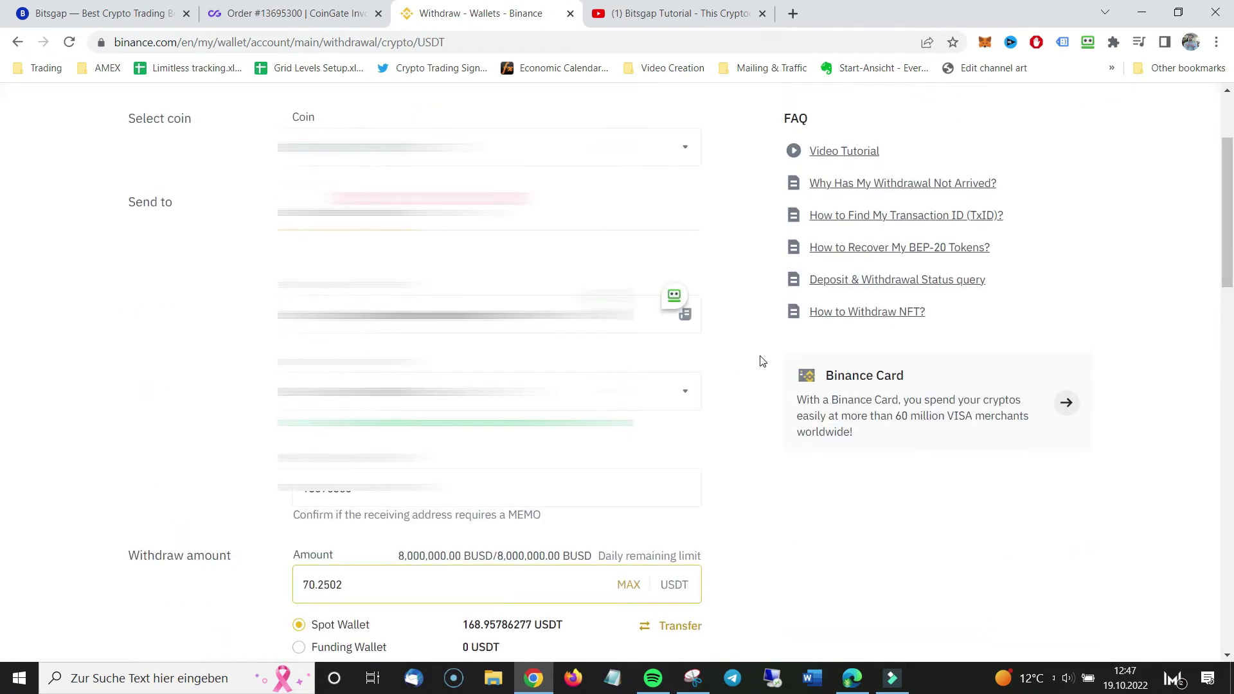